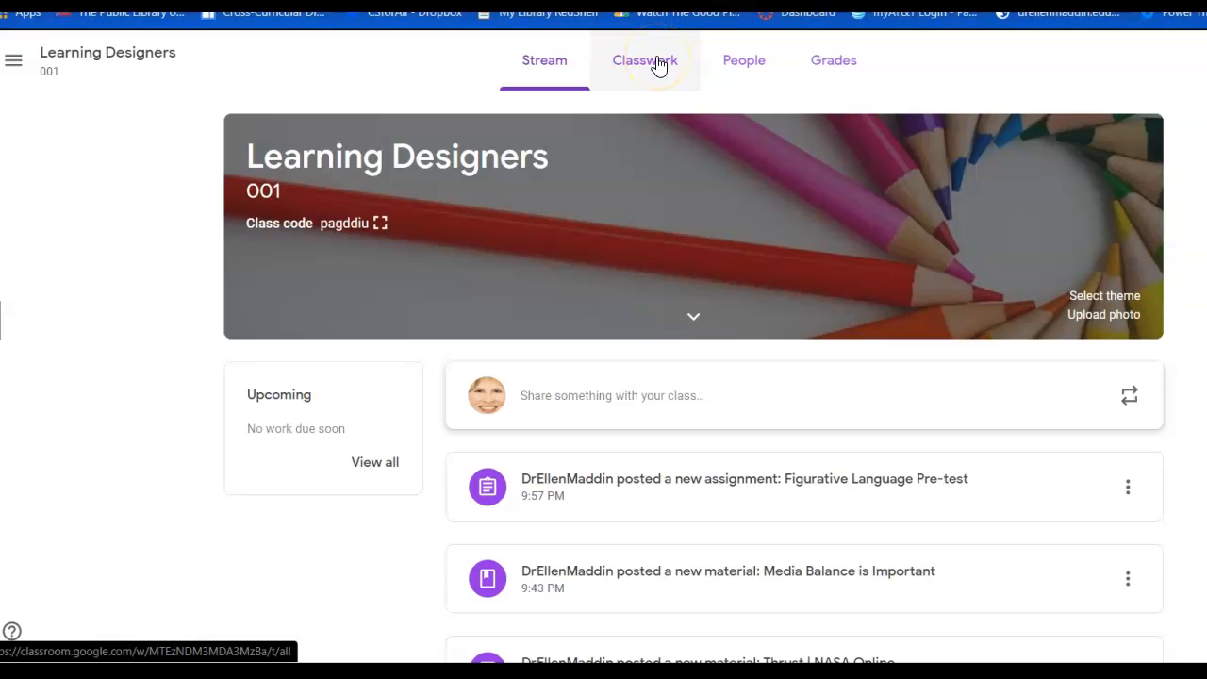
Create a quiz assignment in the class's classwork and title it "Figurative Language Pre-Test"
{"action": "left_click", "coordinate": [657, 64]}
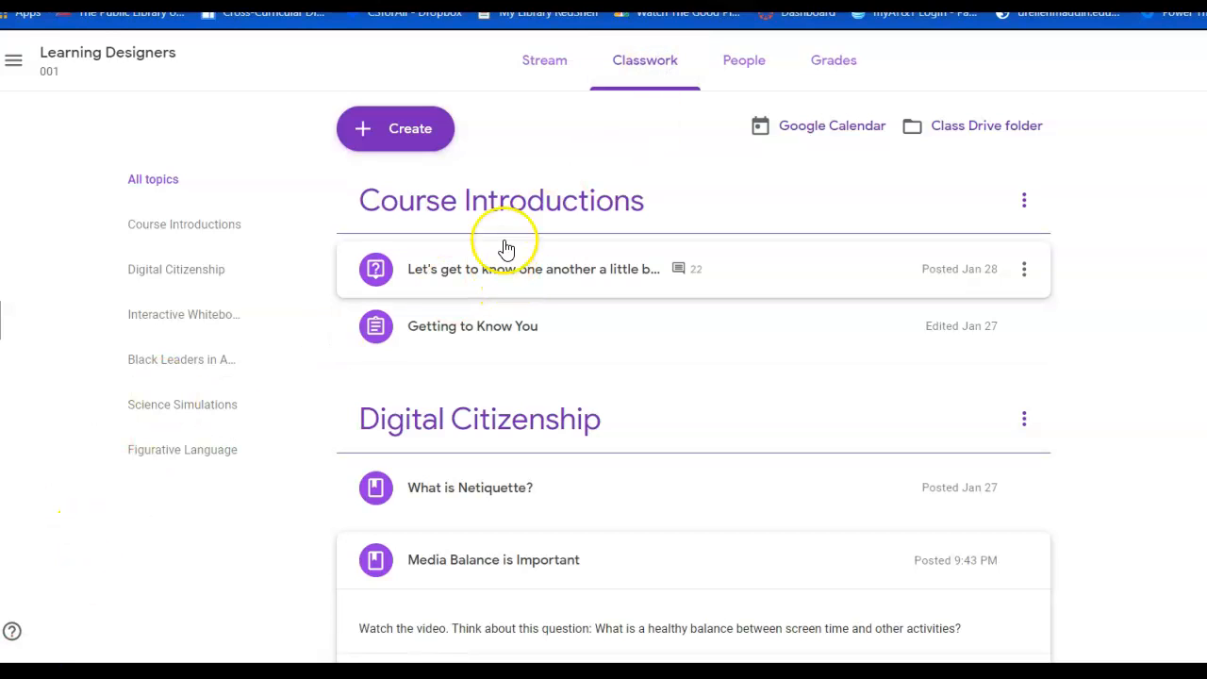
{"action": "left_click", "coordinate": [406, 146]}
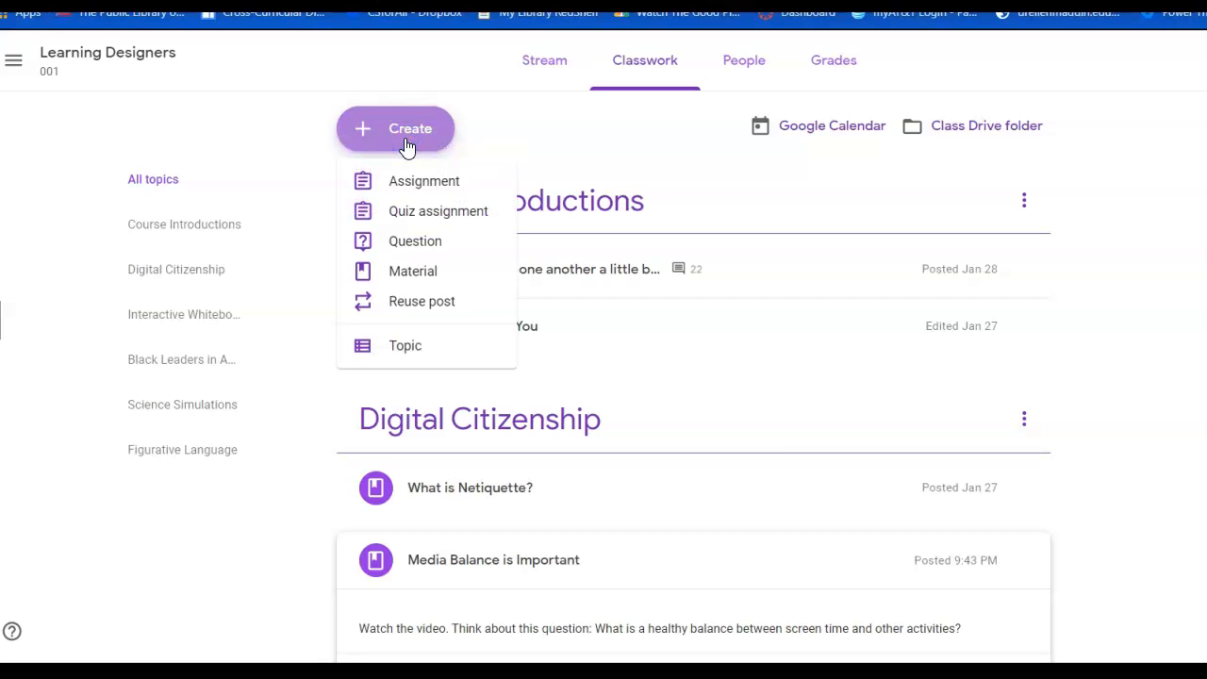
{"action": "left_click", "coordinate": [423, 221]}
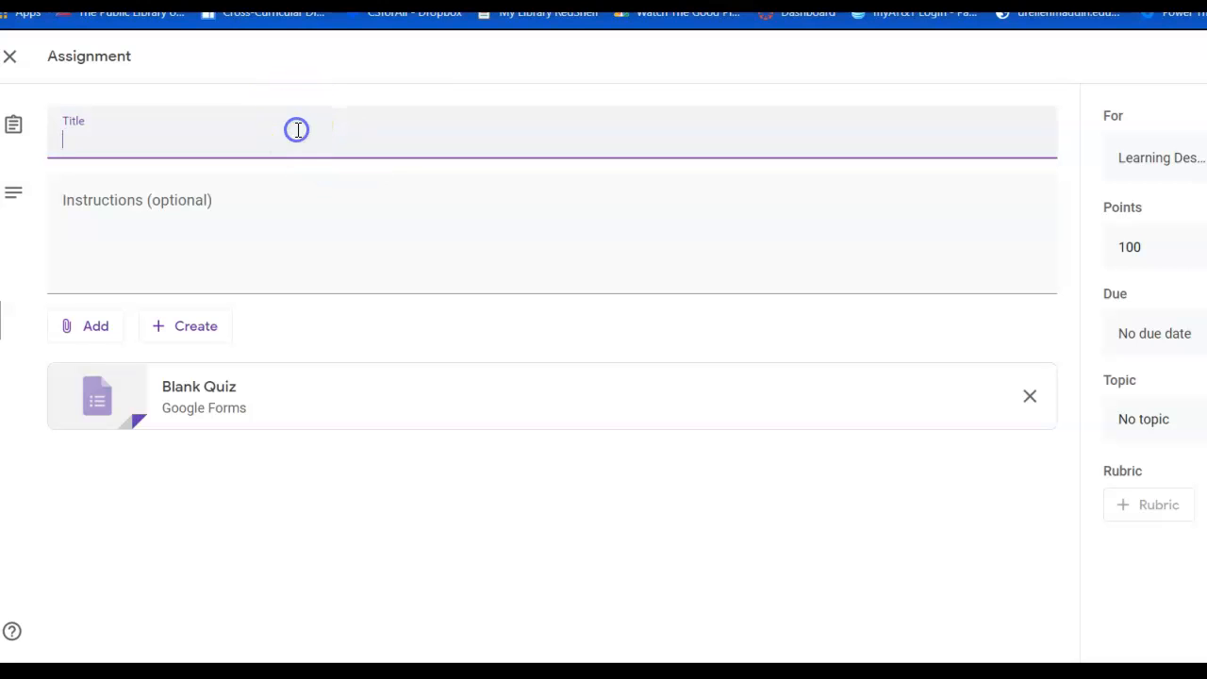
{"action": "type", "text": "Figurative Language Pre"}
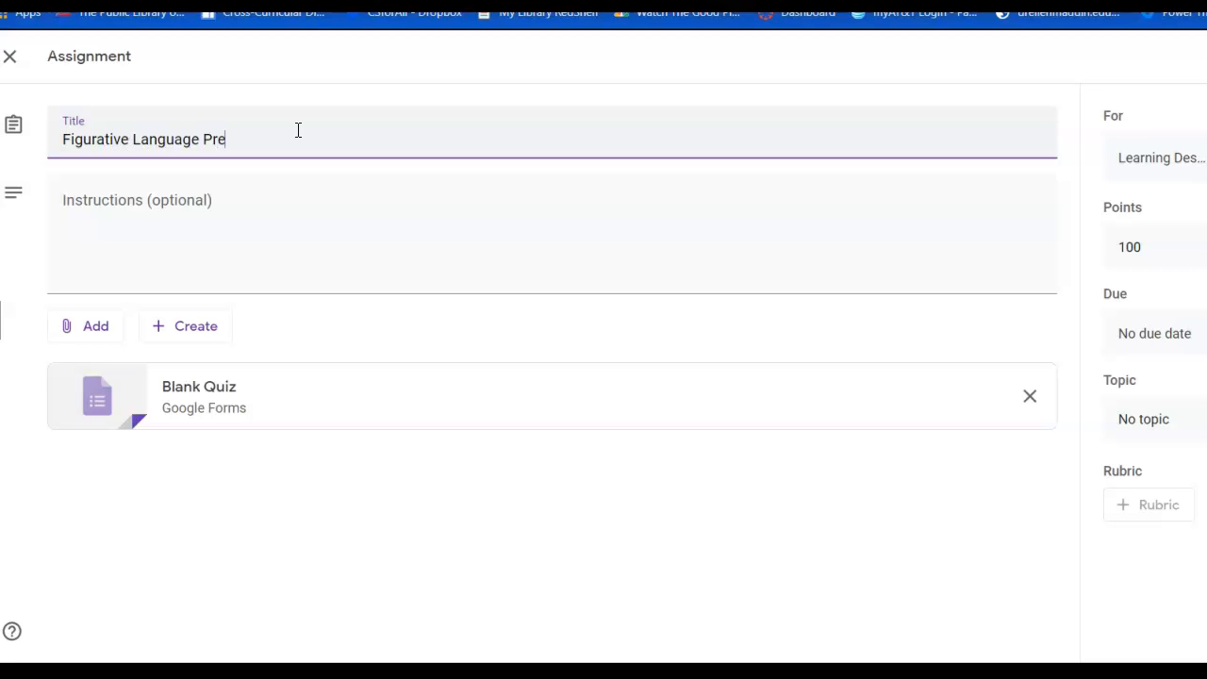
{"action": "type", "text": "-Test"}
Enter the assignment instructions "Choose the best answer for each question. This quiz won't count toward your grade, but do your best work."
{"action": "left_click", "coordinate": [136, 229]}
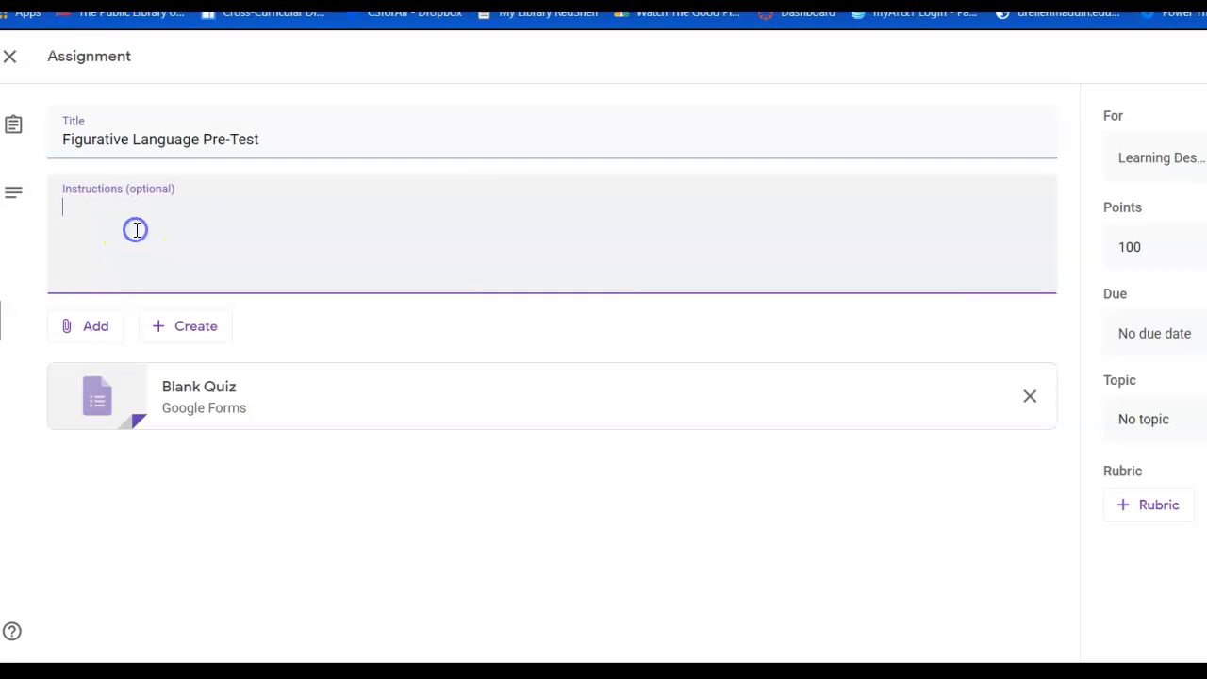
{"action": "type", "text": "Choose the best answer for each question.  This quiz won't count toward your gr"}
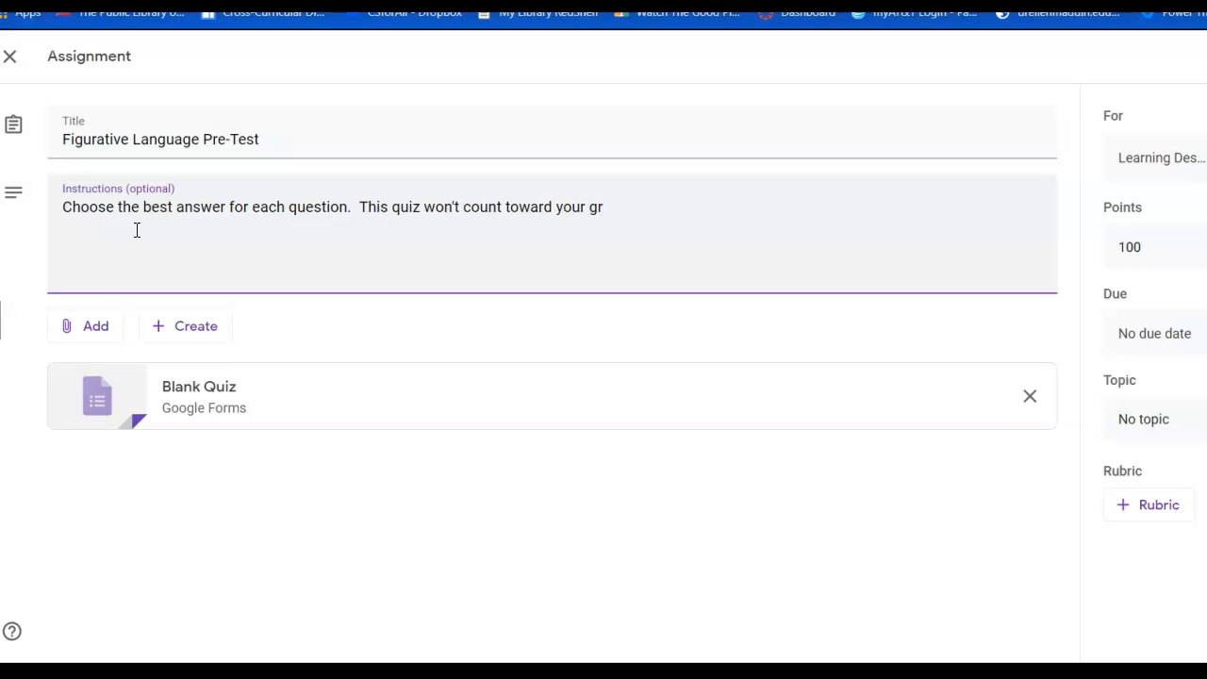
{"action": "type", "text": "ad"}
{"action": "key", "text": "BackSpace"}
{"action": "type", "text": "ade, but do your bes"}
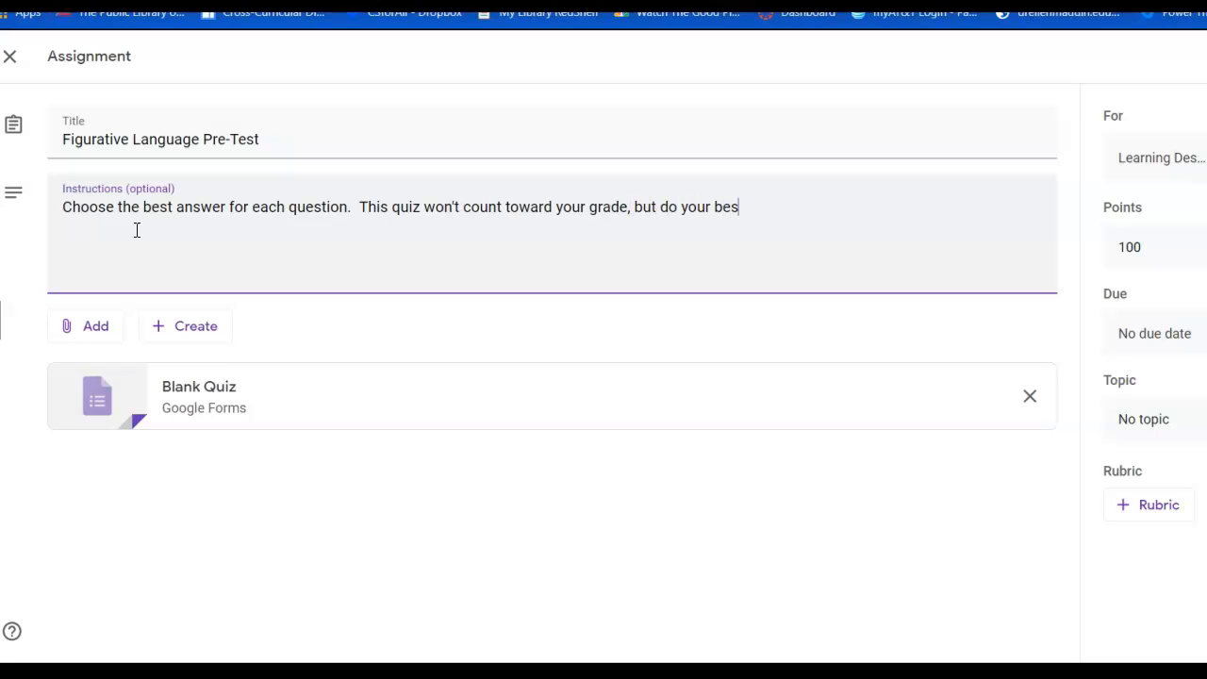
{"action": "type", "text": "t work."}
{"action": "left_click", "coordinate": [281, 270]}
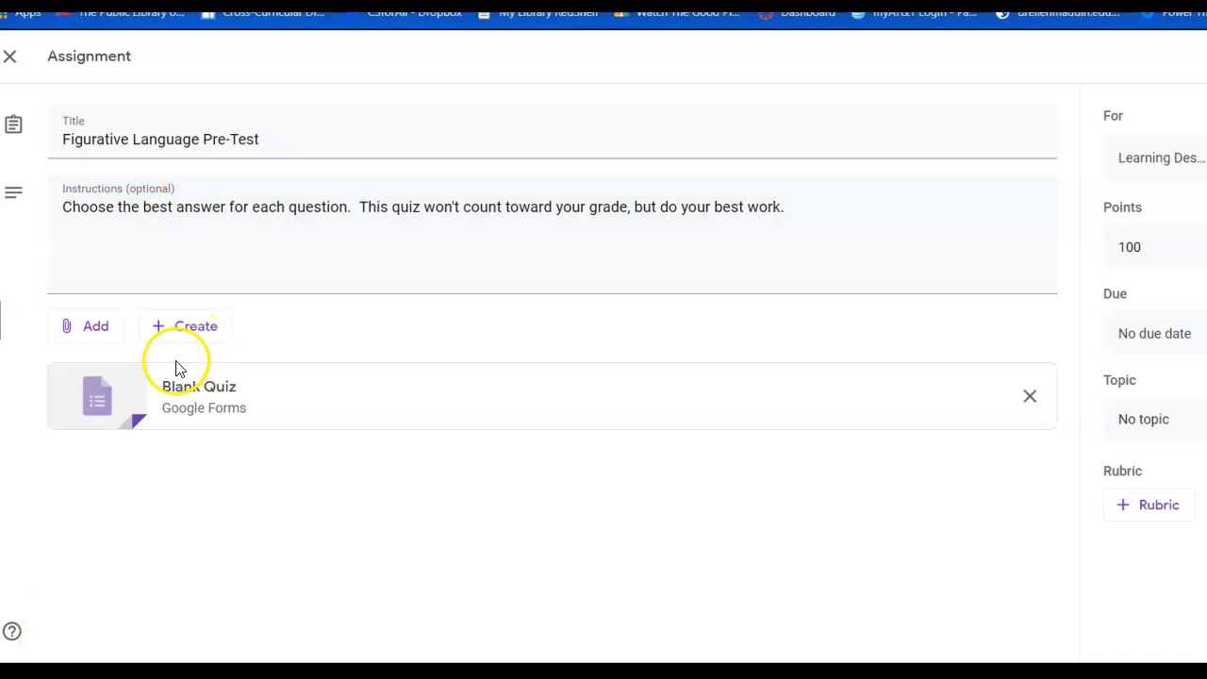
Open the Blank Quiz form attached to the assignment for editing
{"action": "left_click", "coordinate": [178, 332]}
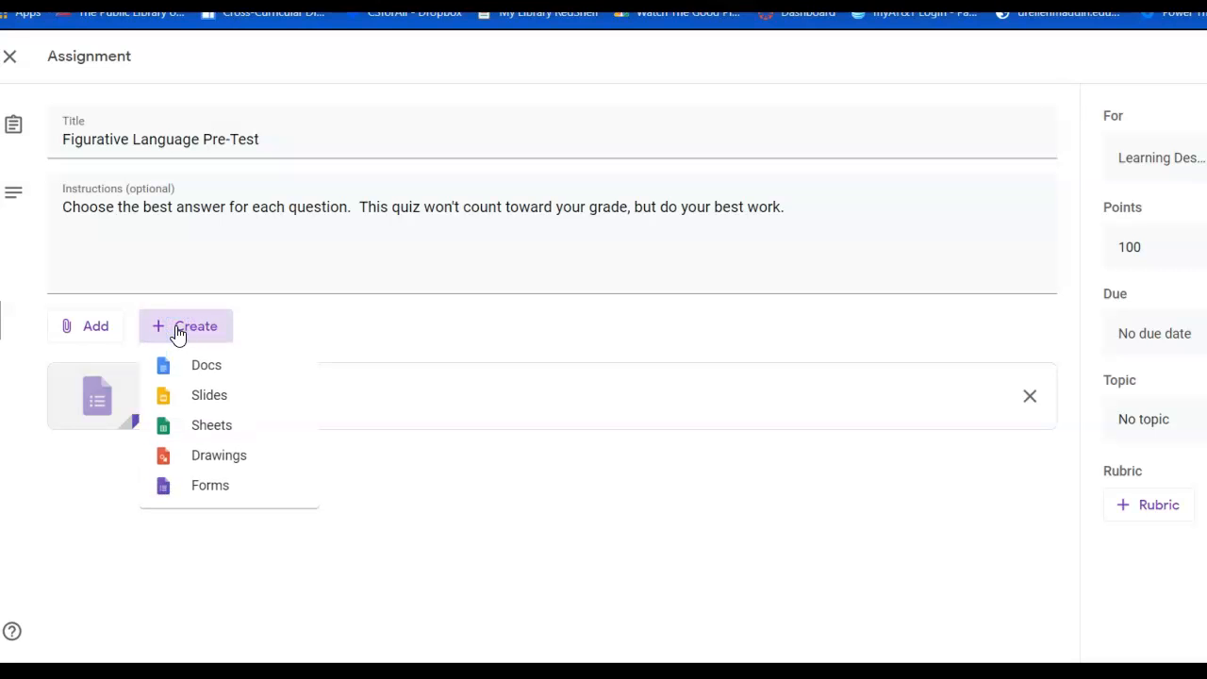
{"action": "left_click", "coordinate": [541, 447]}
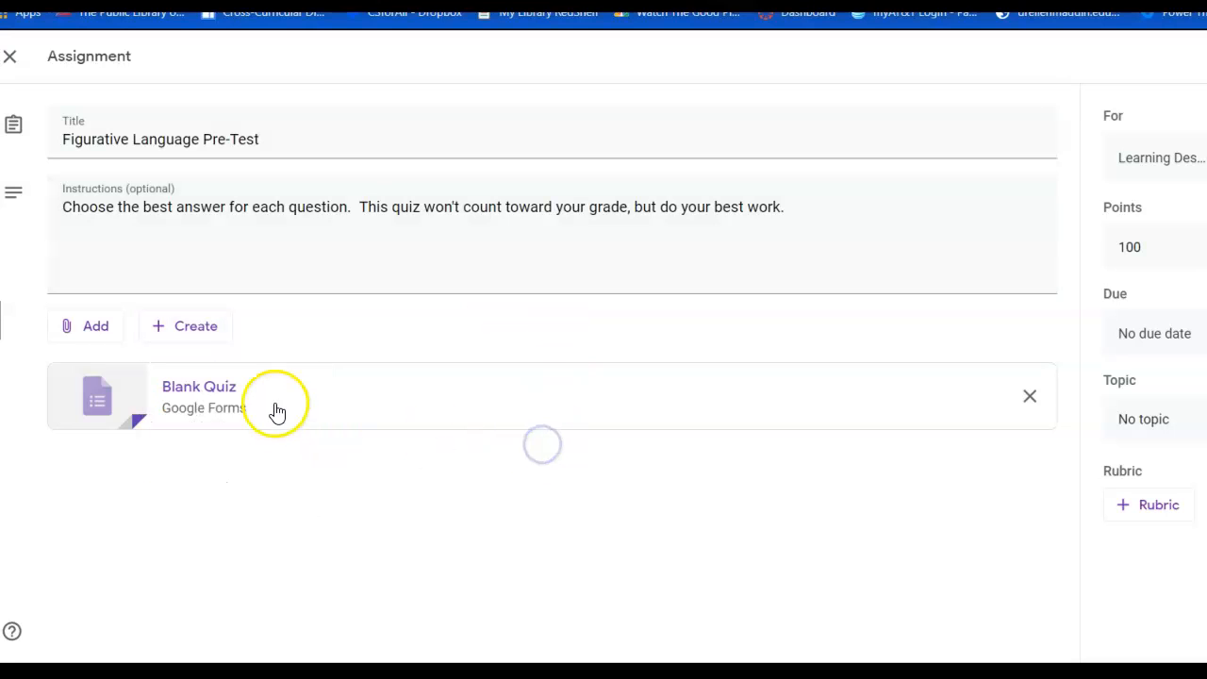
{"action": "left_click", "coordinate": [226, 392]}
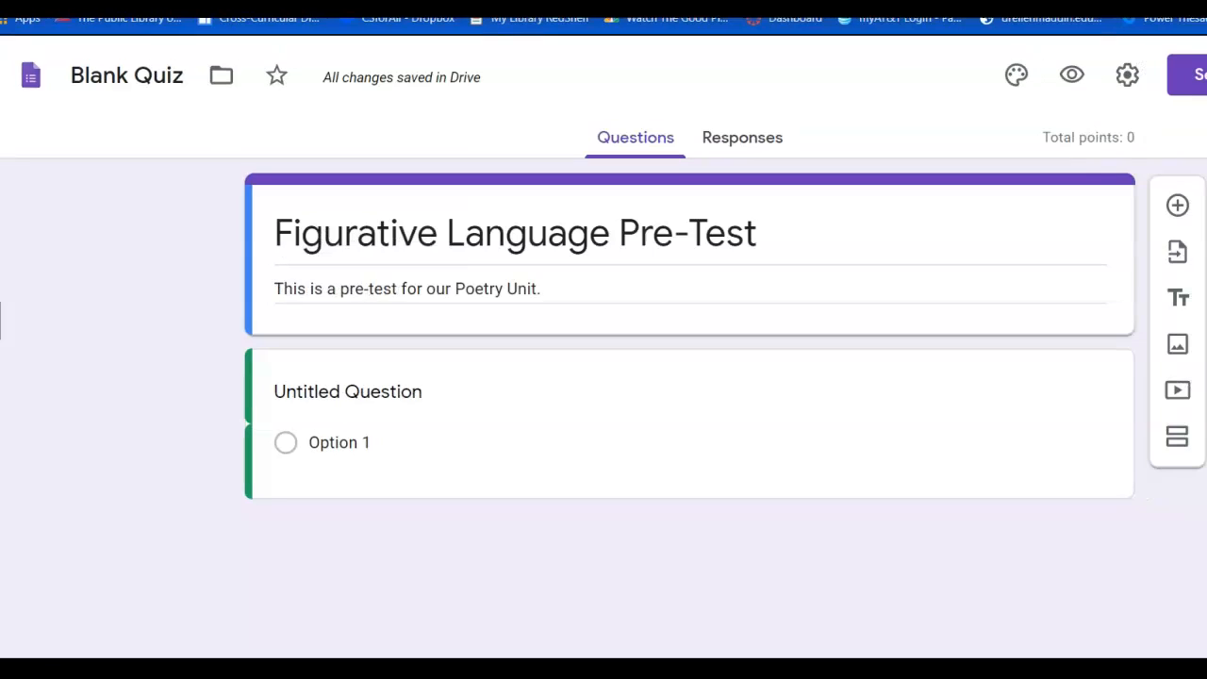
Select the untitled question in the quiz form and set its type to Multiple choice
{"action": "left_click", "coordinate": [658, 403]}
{"action": "left_click", "coordinate": [354, 394]}
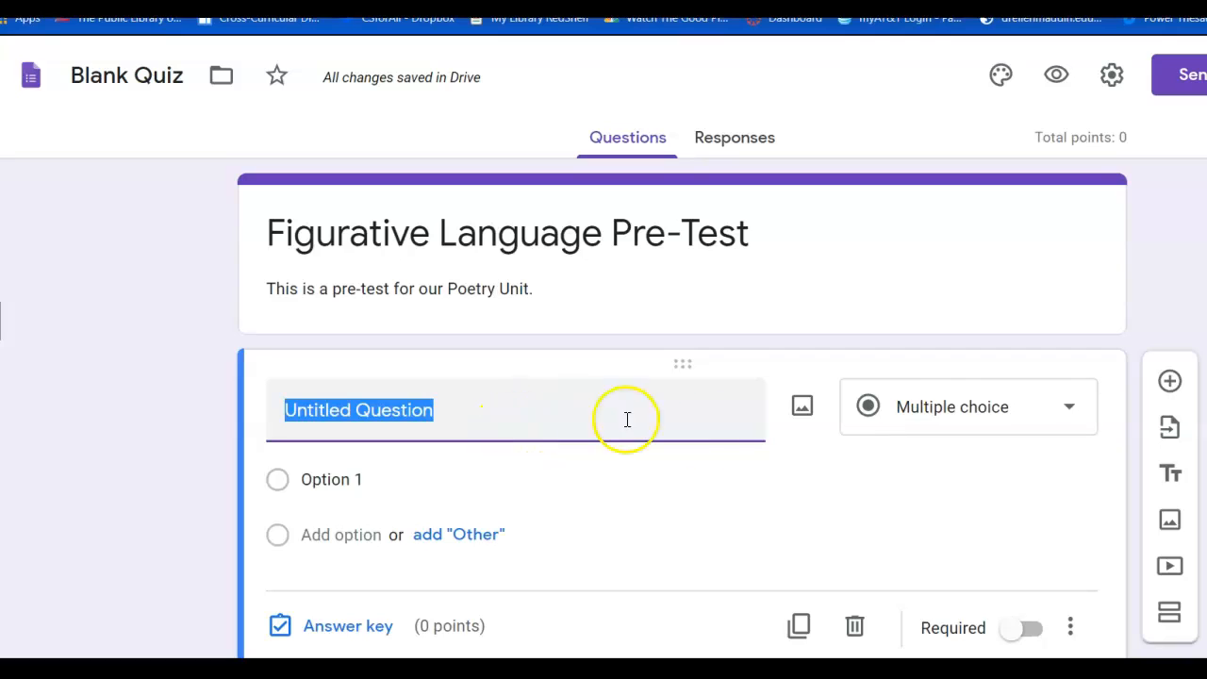
{"action": "left_click", "coordinate": [1082, 420]}
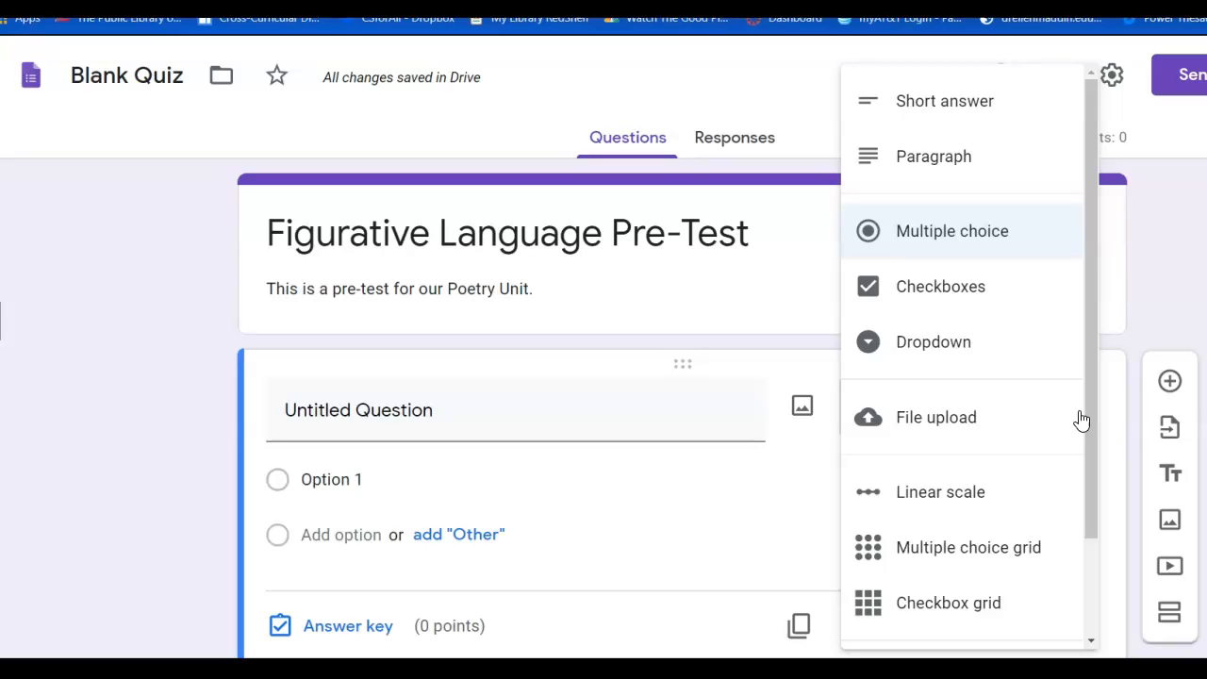
{"action": "left_click", "coordinate": [973, 236]}
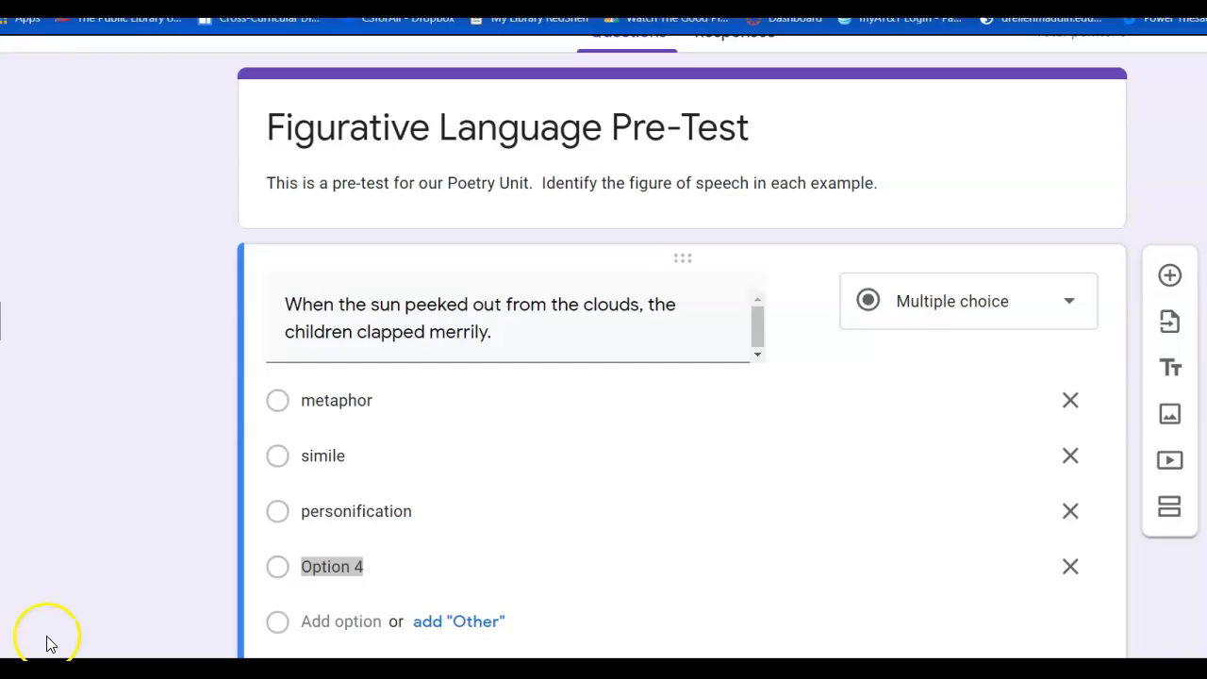
Replace the placeholder text of the question's fourth answer option with "hyperbole"
{"action": "left_click", "coordinate": [324, 569]}
{"action": "type", "text": "h"}
{"action": "key", "text": "BackSpace"}
{"action": "key", "text": "BackSpace"}
{"action": "key", "text": "BackSpace"}
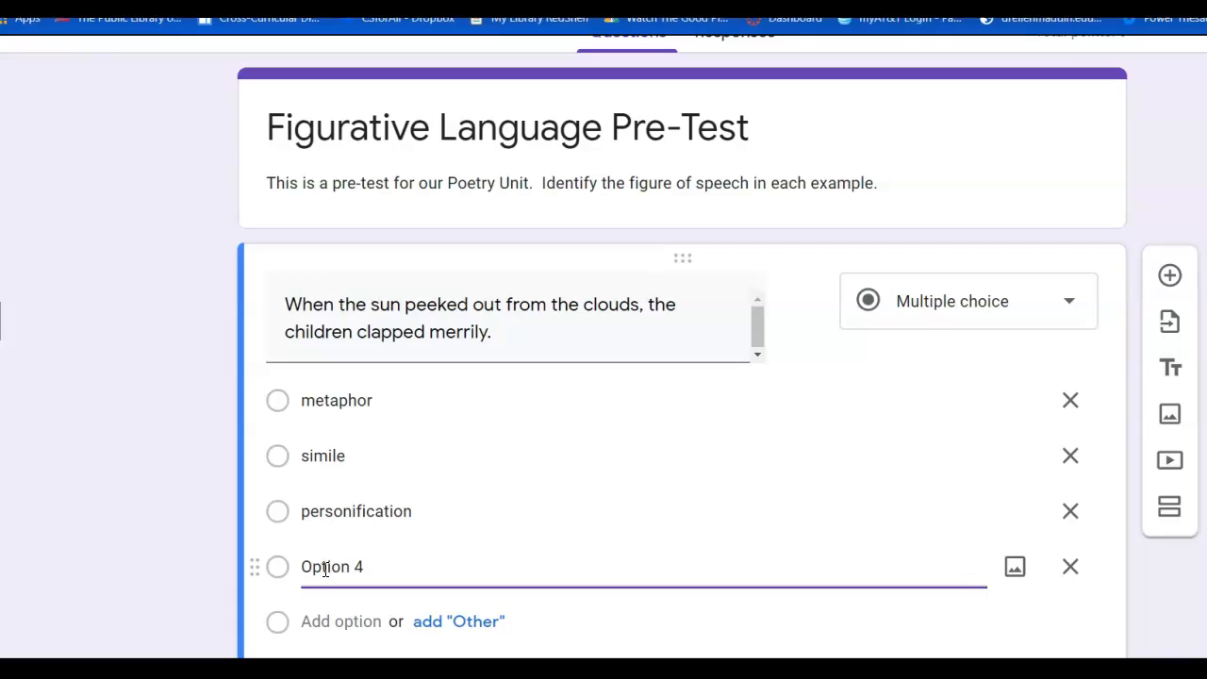
{"action": "type", "text": "hyperbole"}
{"action": "key", "text": "Delete"}
{"action": "key", "text": "Delete"}
{"action": "key", "text": "Delete"}
{"action": "key", "text": "Delete"}
{"action": "key", "text": "Delete"}
{"action": "key", "text": "Delete"}
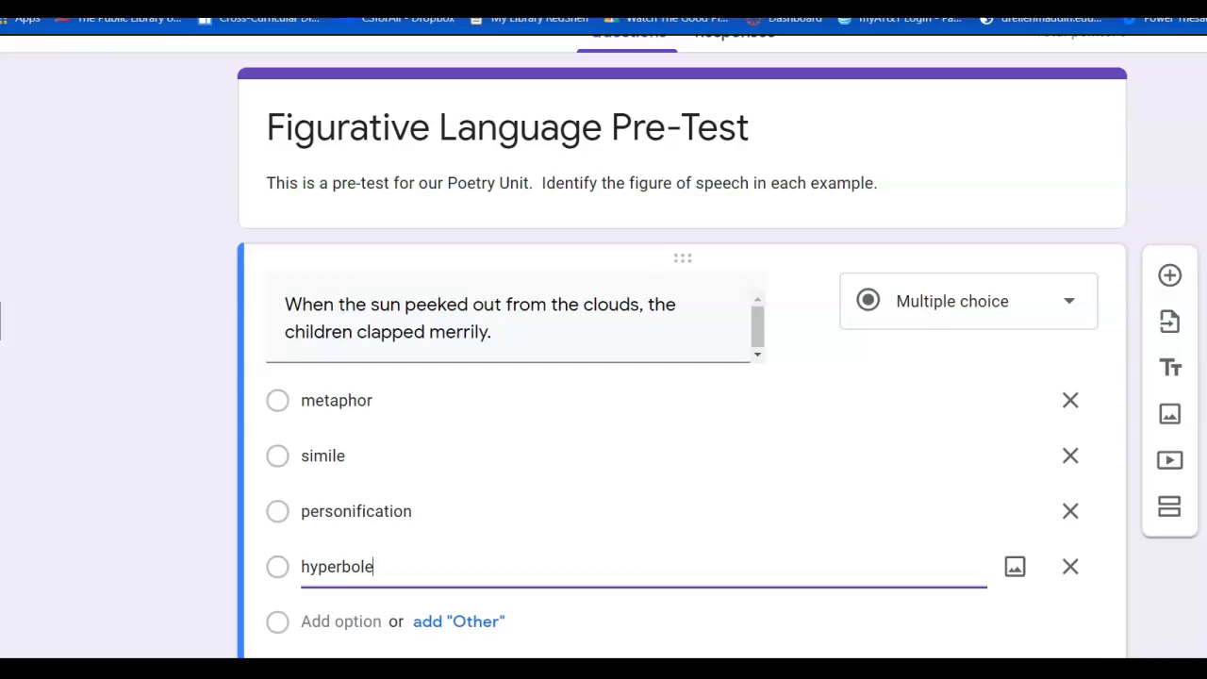
Mark "personification" as the correct answer in the answer key of the sun question
{"action": "scroll", "coordinate": [604, 377], "scroll_direction": "down", "scroll_amount": 2}
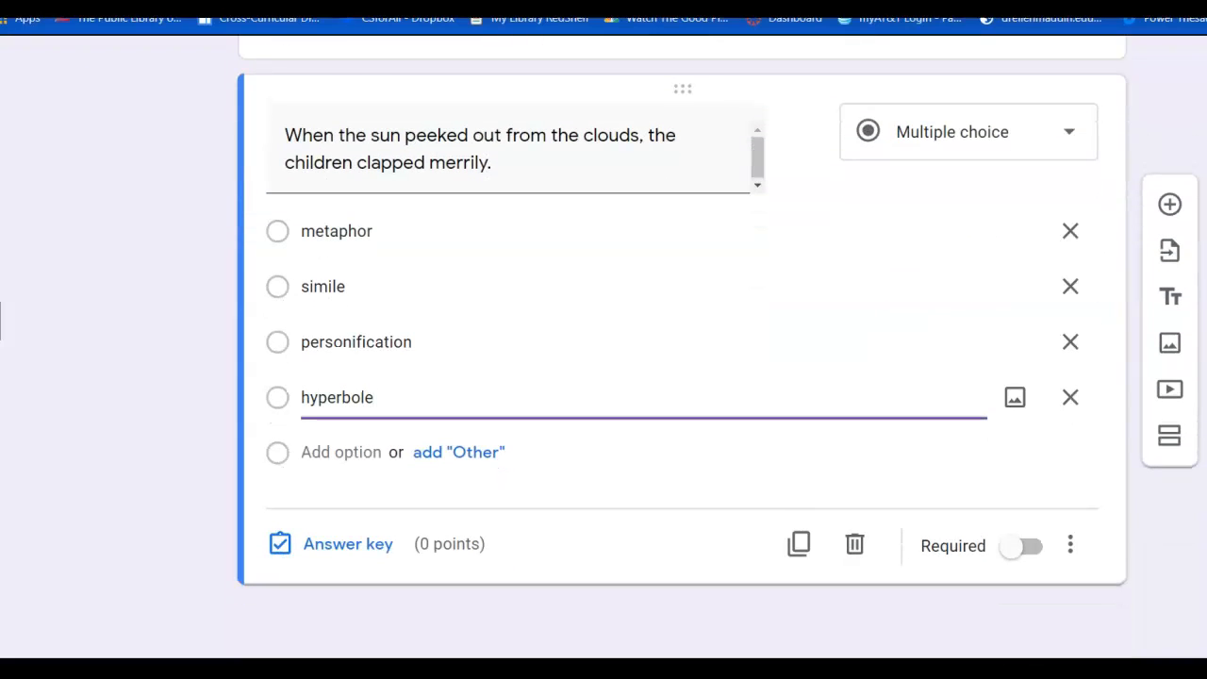
{"action": "left_click", "coordinate": [337, 547]}
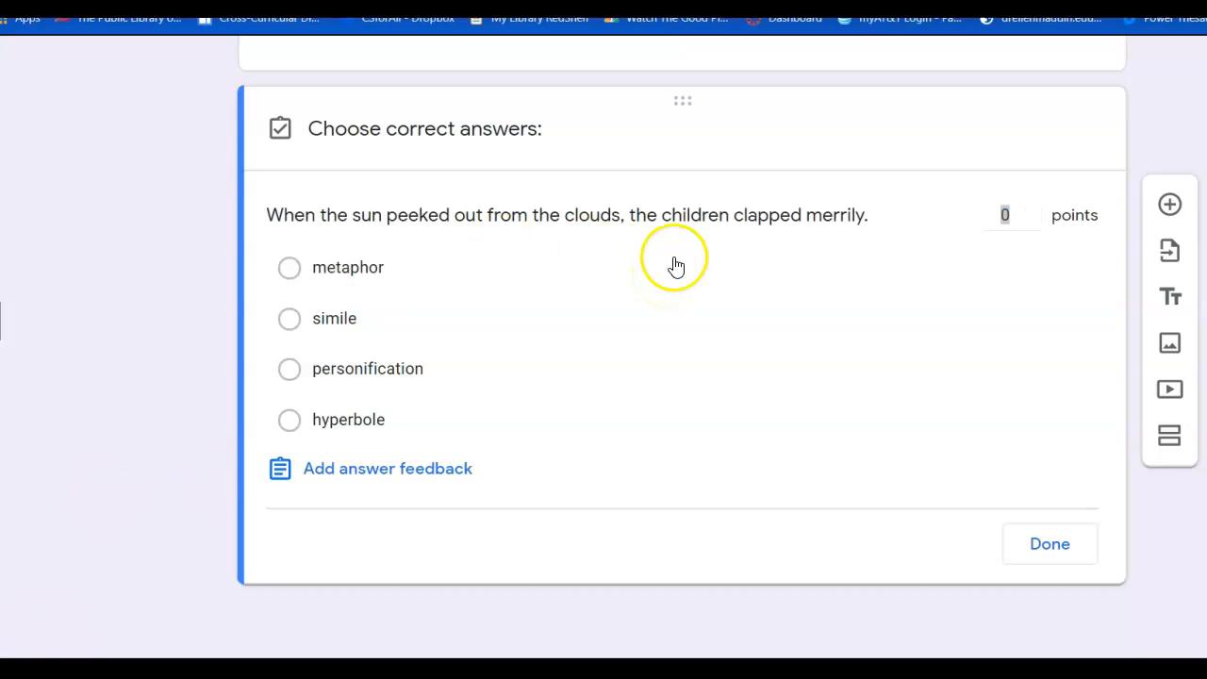
{"action": "left_click", "coordinate": [291, 371]}
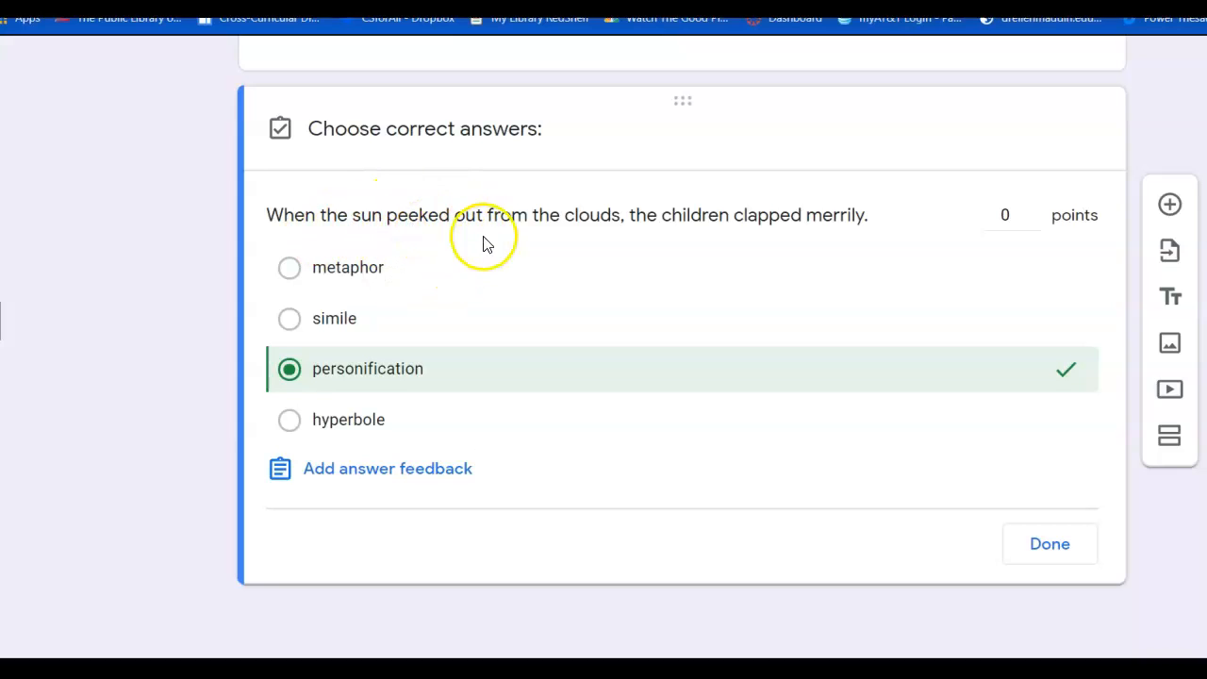
Add feedback for incorrect answers: "The sun is behaving like a person by "peeking out." This makes the statement personification."
{"action": "left_click", "coordinate": [402, 476]}
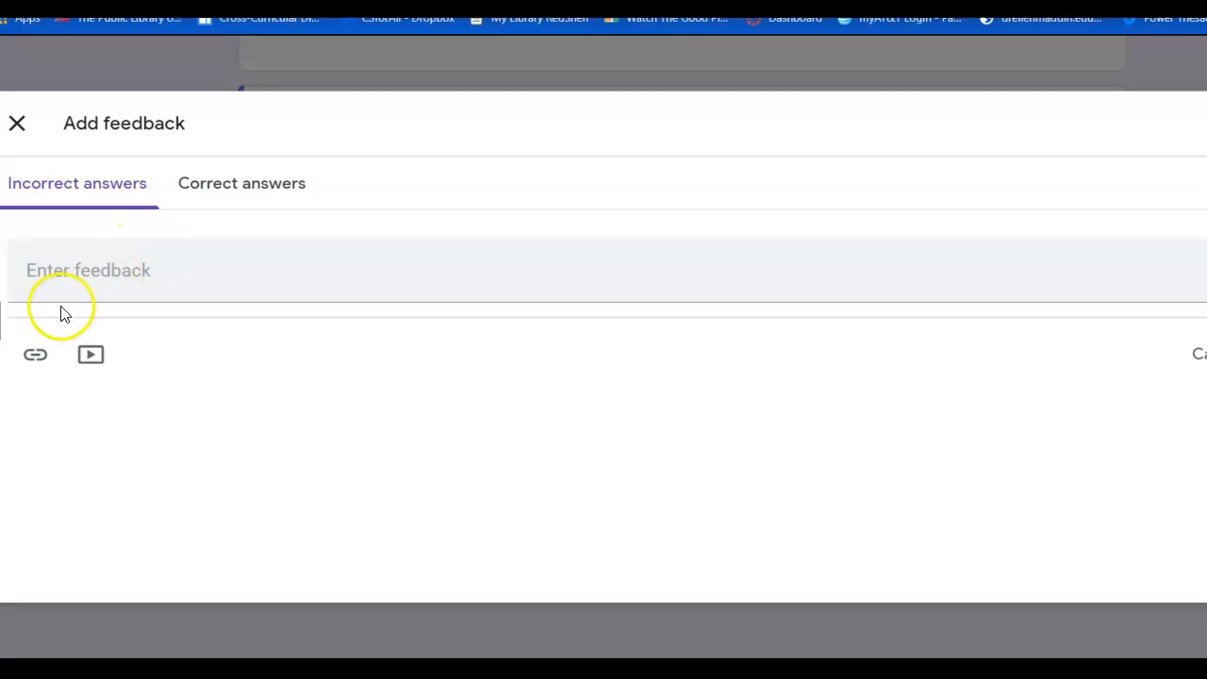
{"action": "left_click", "coordinate": [111, 270]}
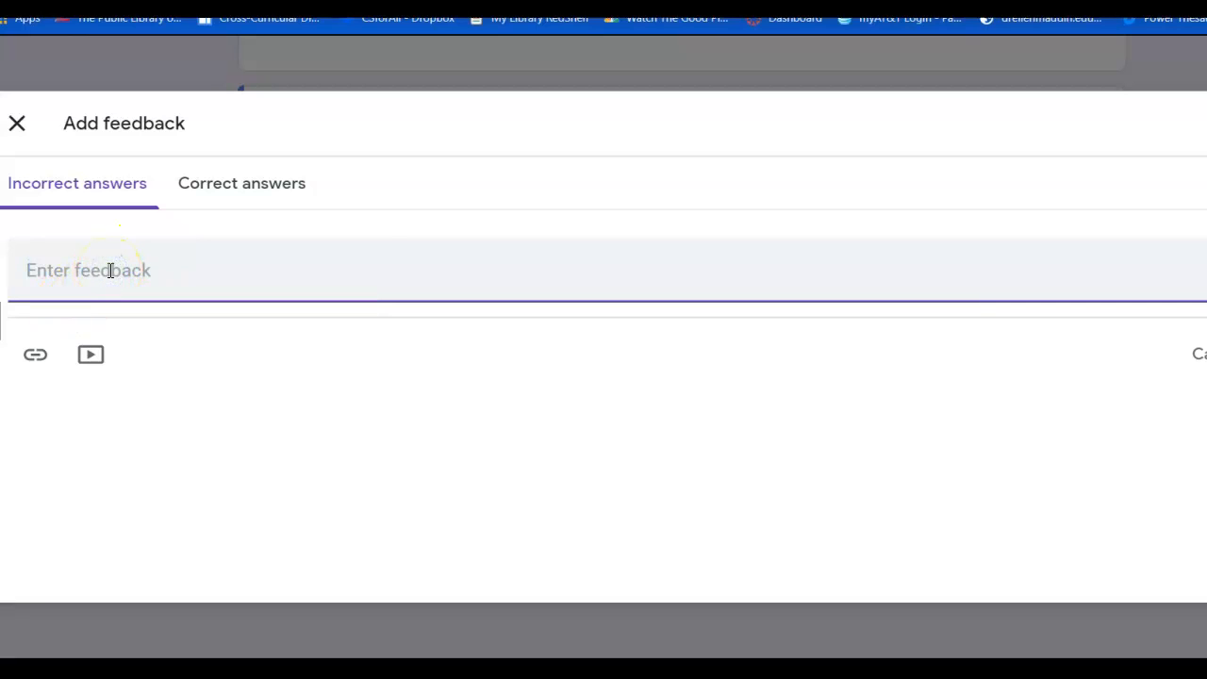
{"action": "type", "text": "The sun is behaving like a person by \"peeking out.\" This makes the statement personification."}
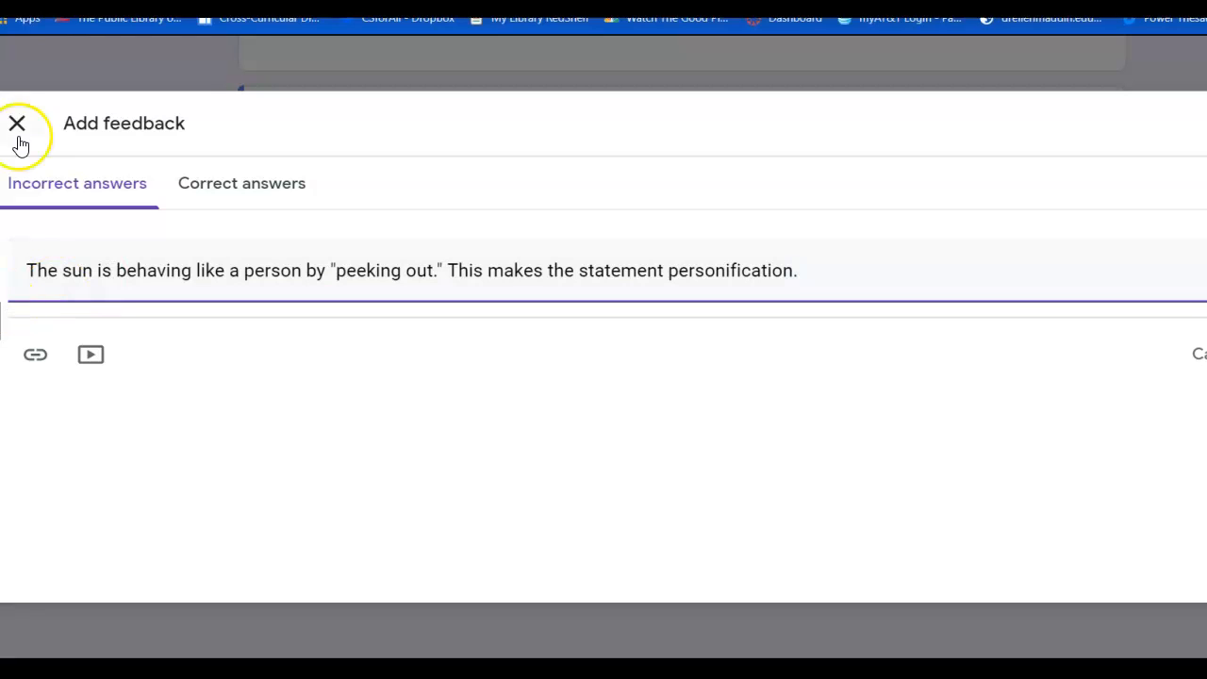
Add and save correct-answer feedback: "Great job! You selected personification. The sun is behaving like a person by "peeking out." This makes the statement personification."
{"action": "left_click", "coordinate": [237, 194]}
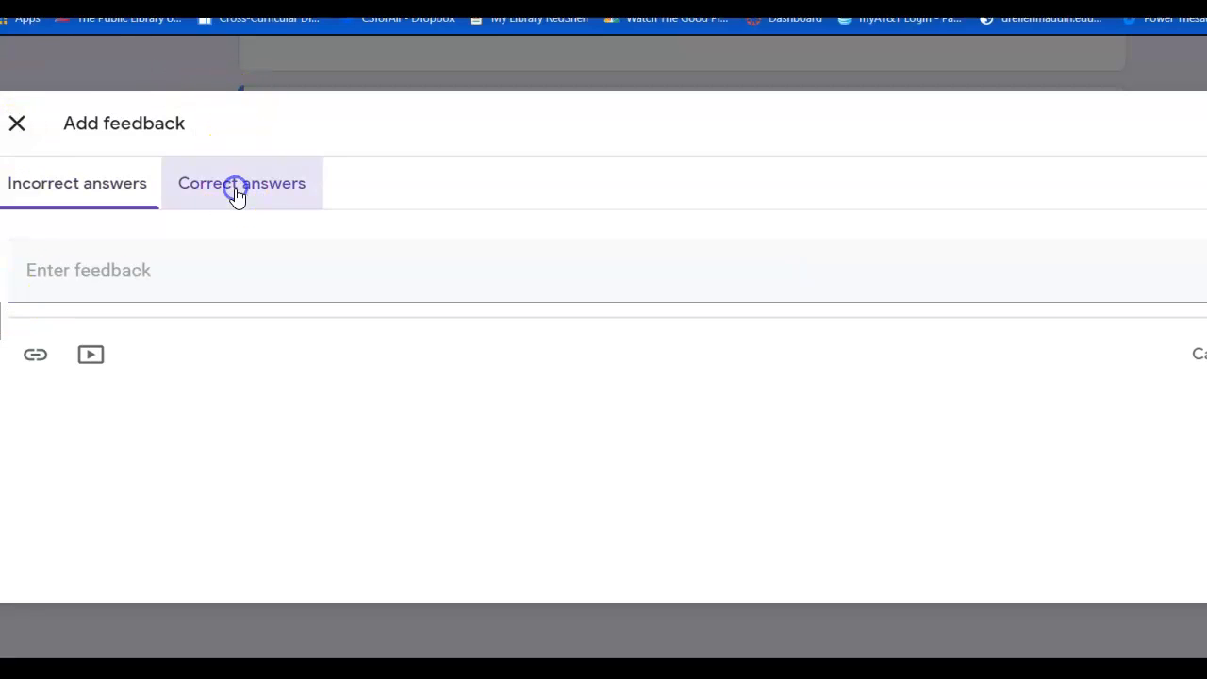
{"action": "left_click", "coordinate": [156, 283]}
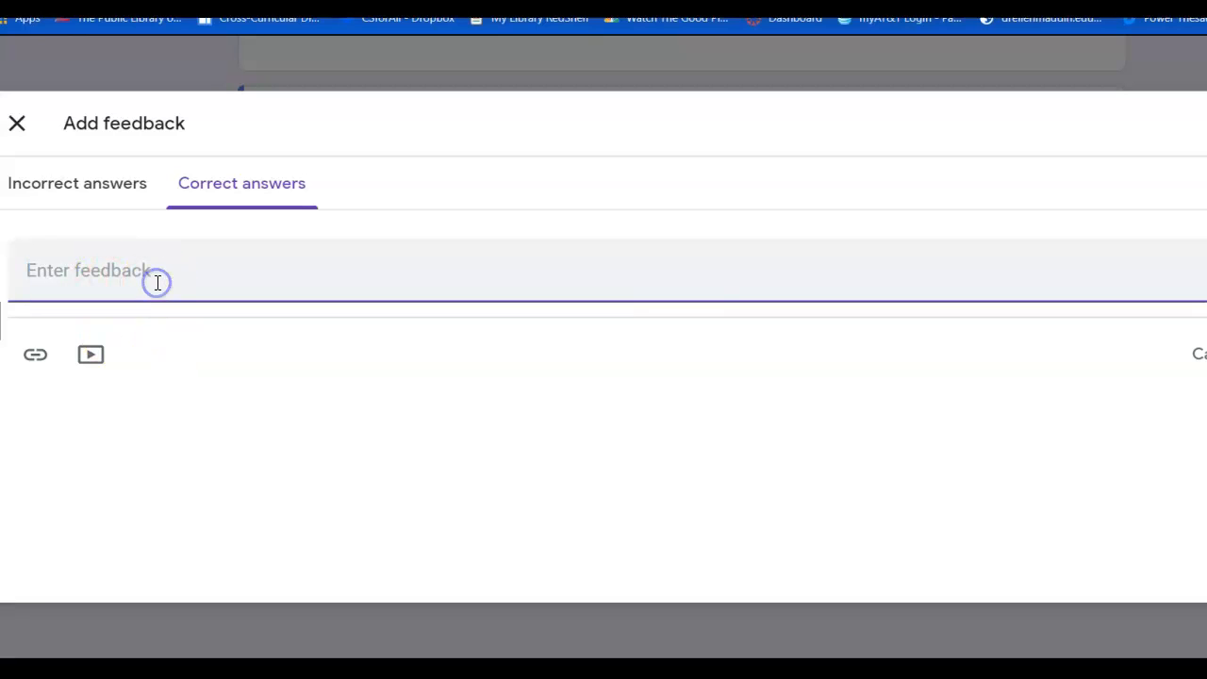
{"action": "type", "text": "Great job"}
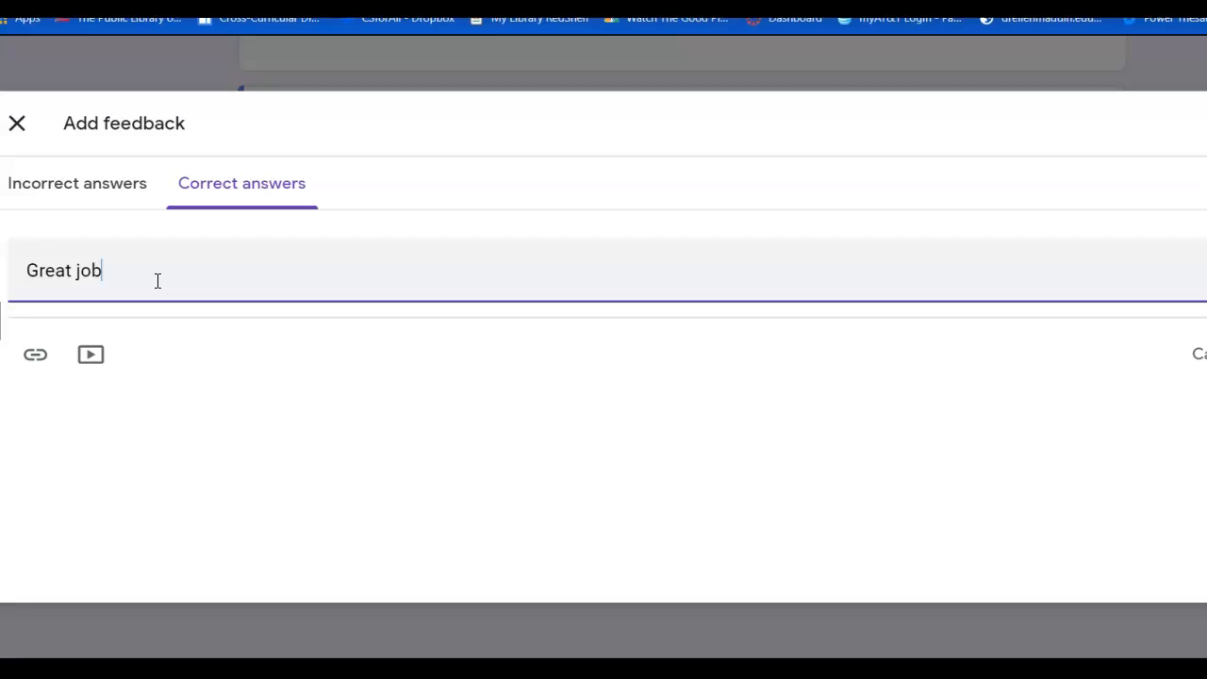
{"action": "type", "text": "!  You selected personi"}
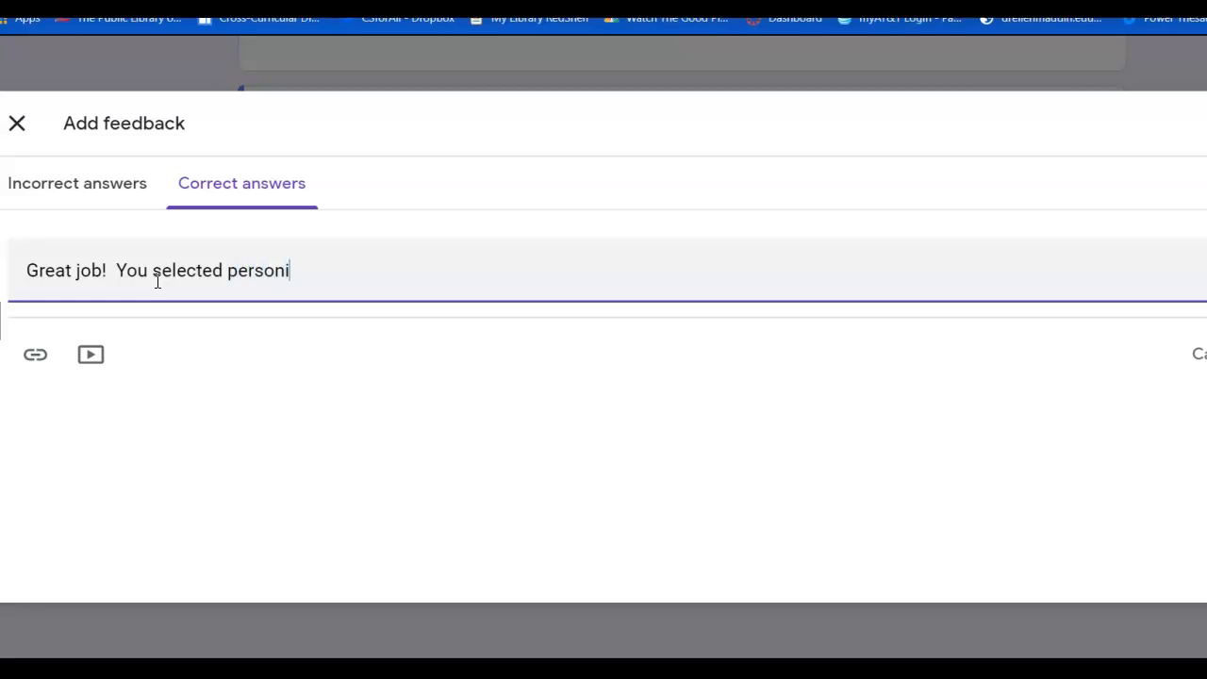
{"action": "type", "text": "fication."}
{"action": "type", "text": "The sun is behaving like a person by \"peeking out.\" This makes the statement personification."}
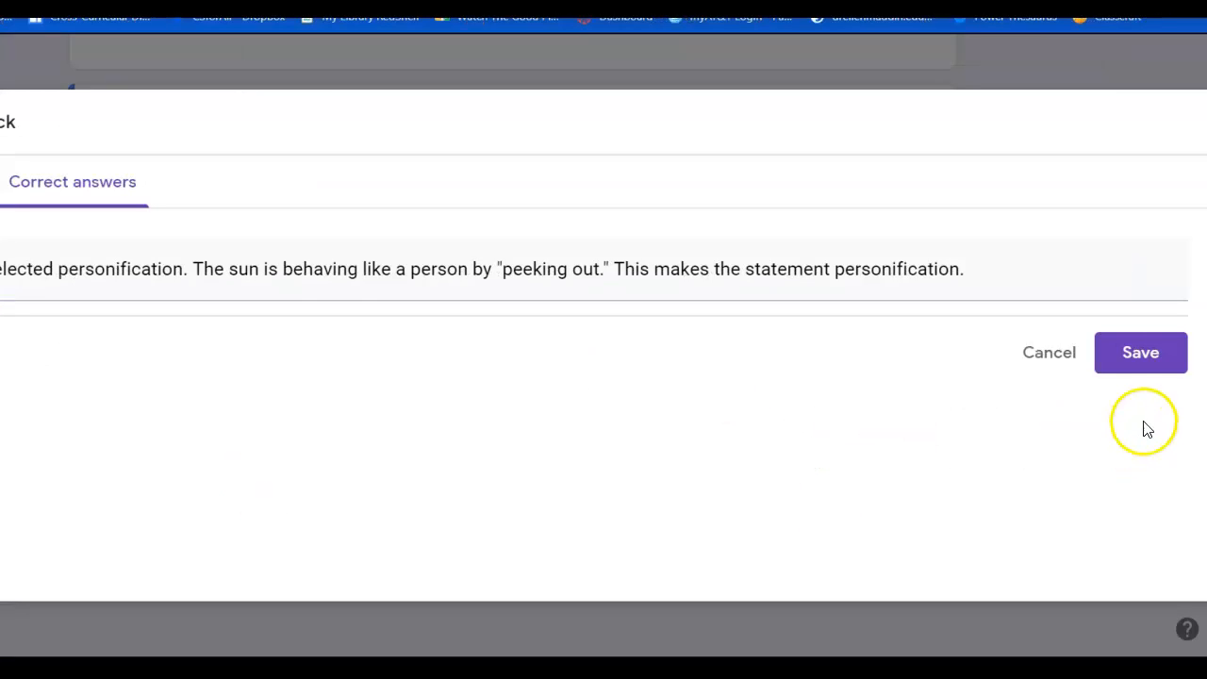
{"action": "left_click", "coordinate": [1146, 357]}
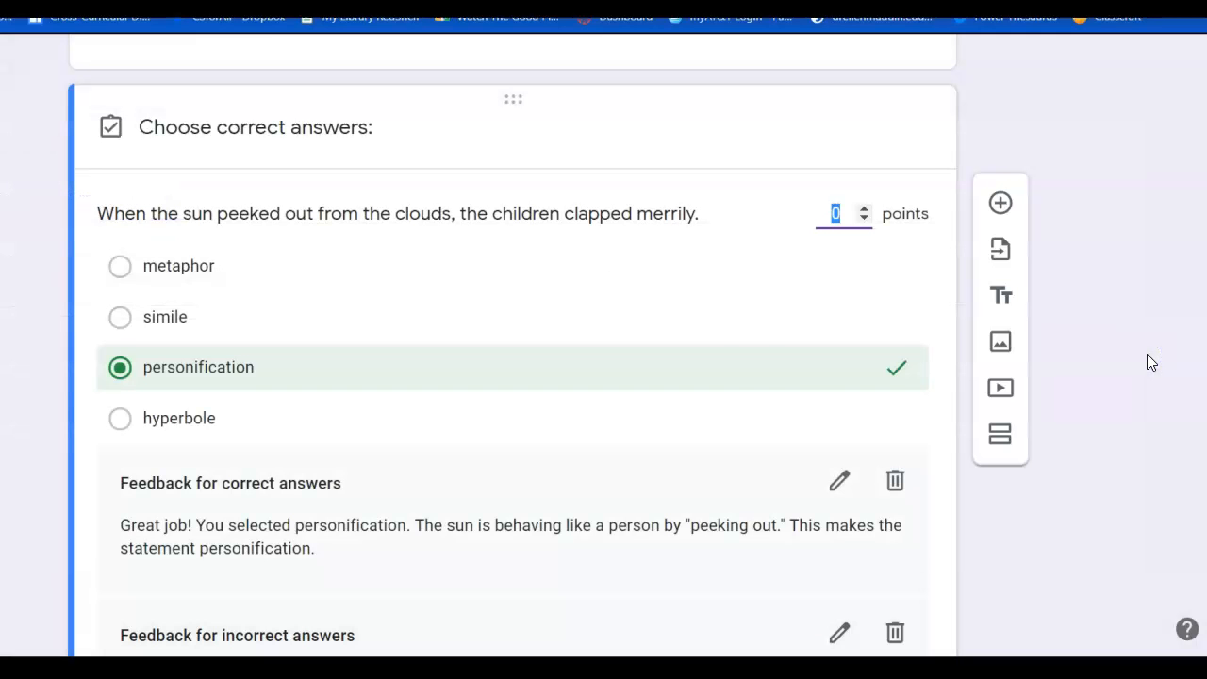
Review the feedback for the sun question and add a new blank question below it
{"action": "scroll", "coordinate": [513, 345], "scroll_direction": "down", "scroll_amount": 3}
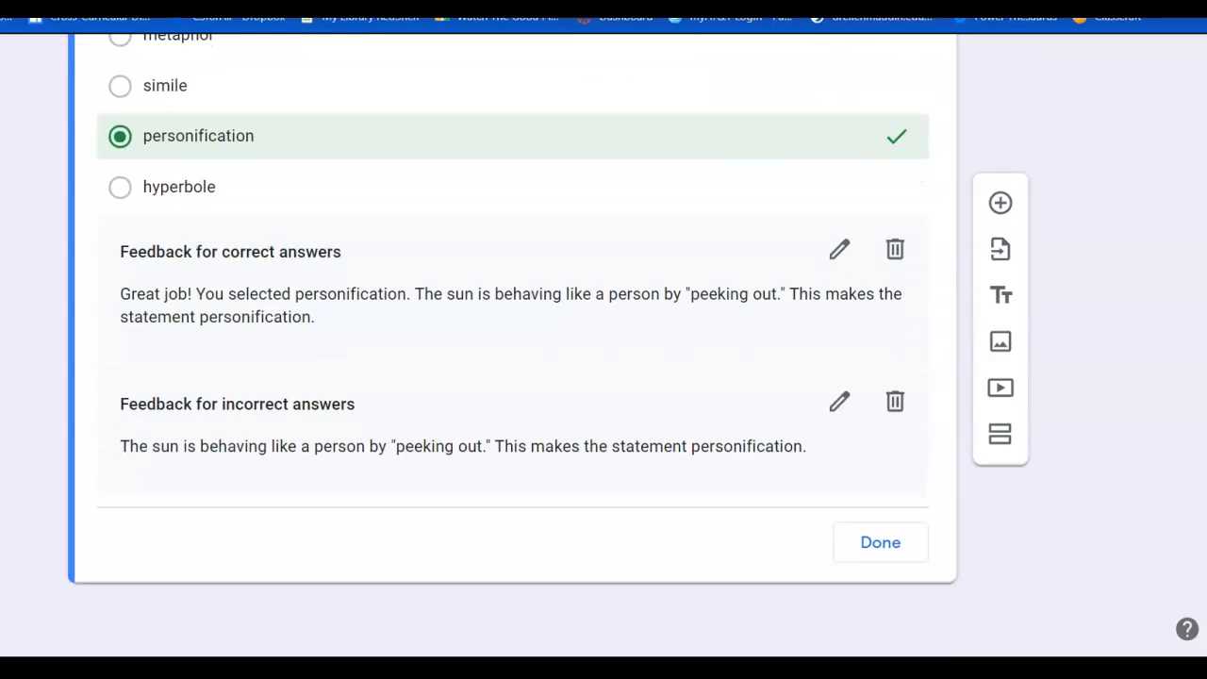
{"action": "scroll", "coordinate": [1196, 243], "scroll_direction": "up", "scroll_amount": 6}
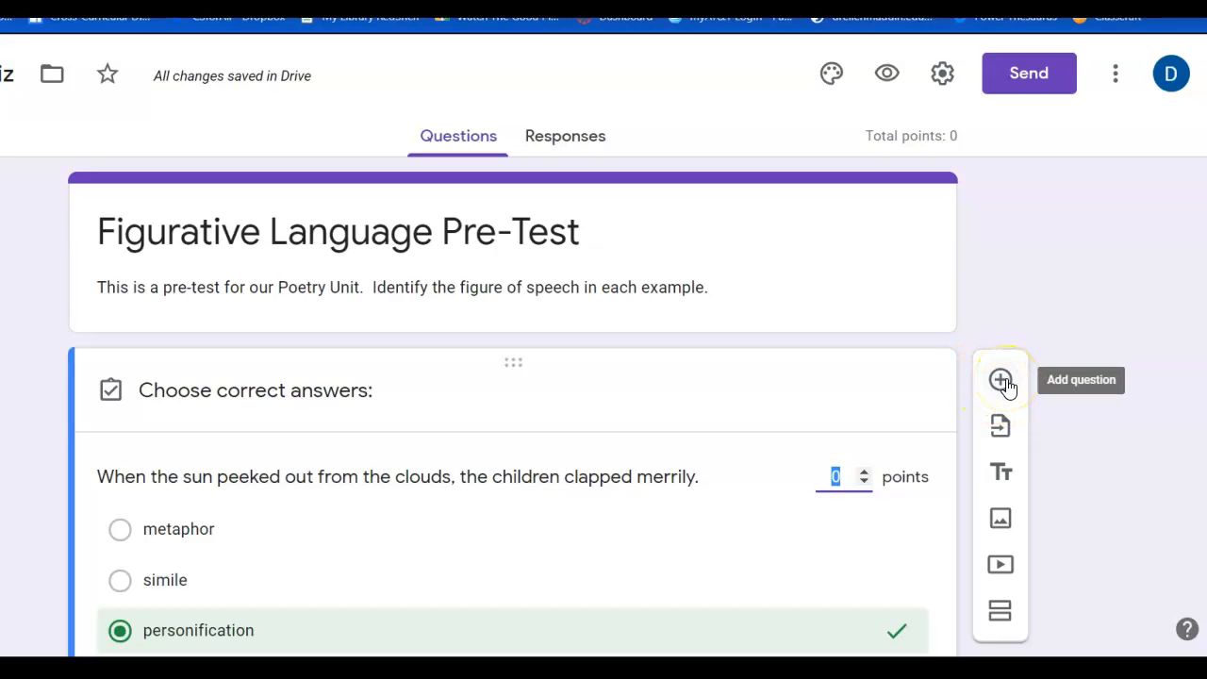
{"action": "left_click", "coordinate": [1003, 381]}
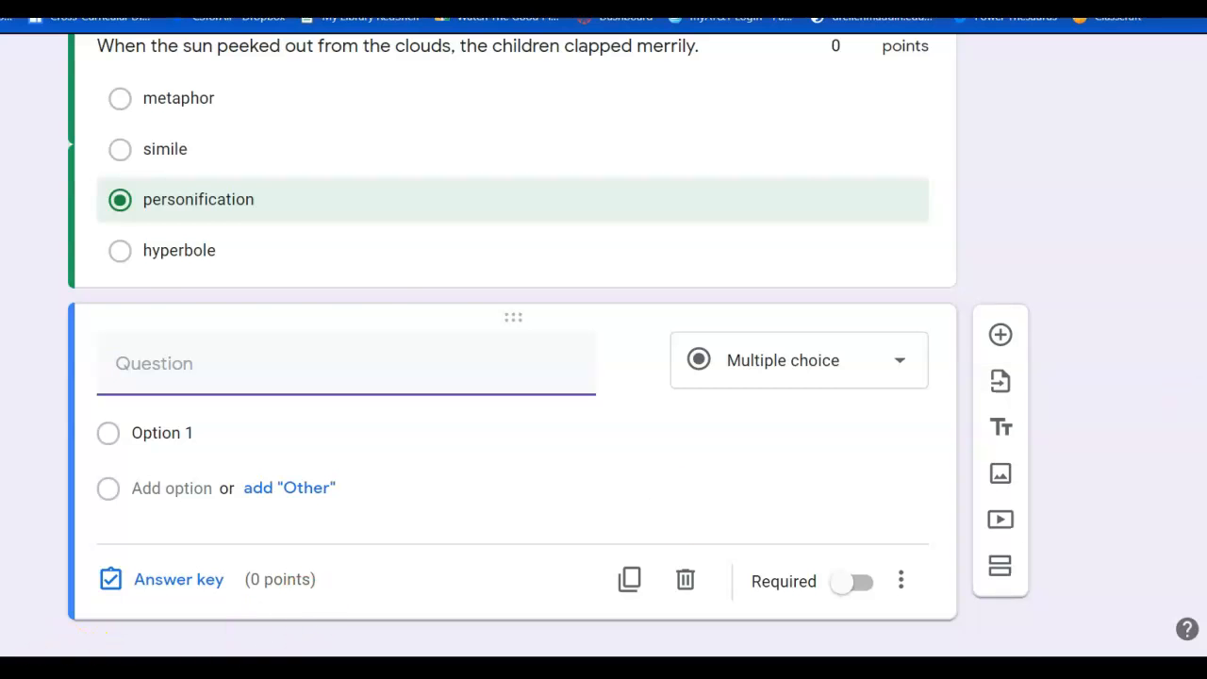
Insert the Work and School header image of a blue-eyed insect on a teal background as the form's theme header
{"action": "scroll", "coordinate": [842, 348], "scroll_direction": "up", "scroll_amount": 4}
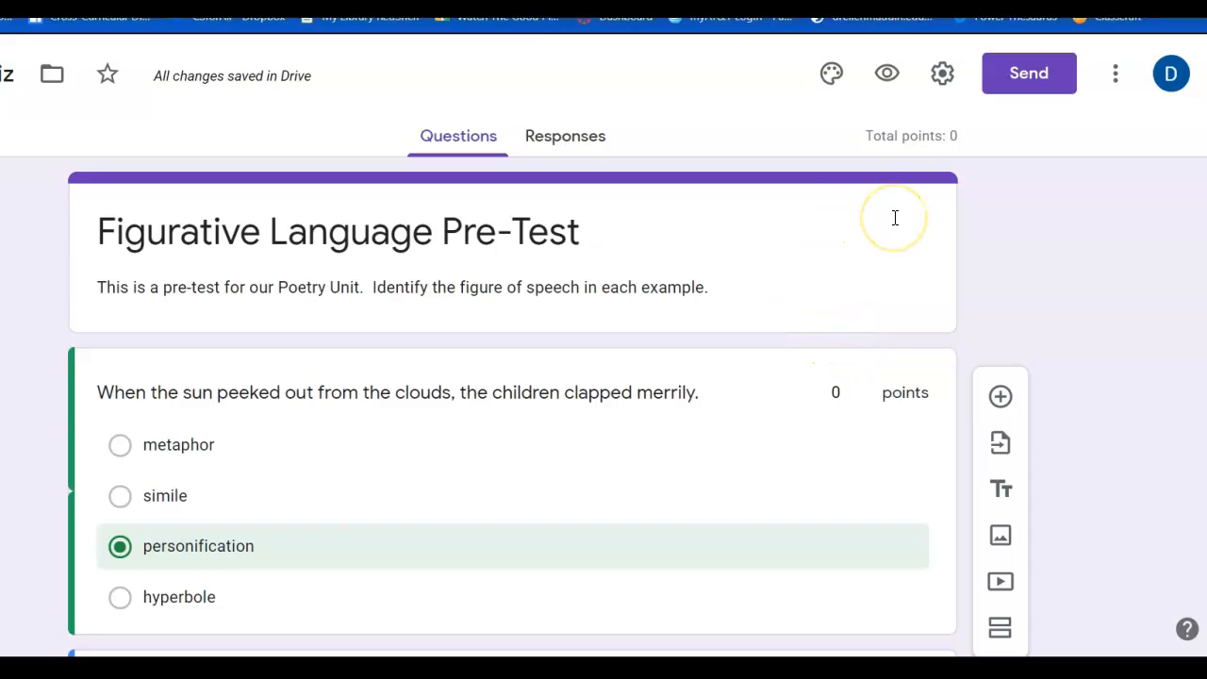
{"action": "left_click", "coordinate": [834, 75]}
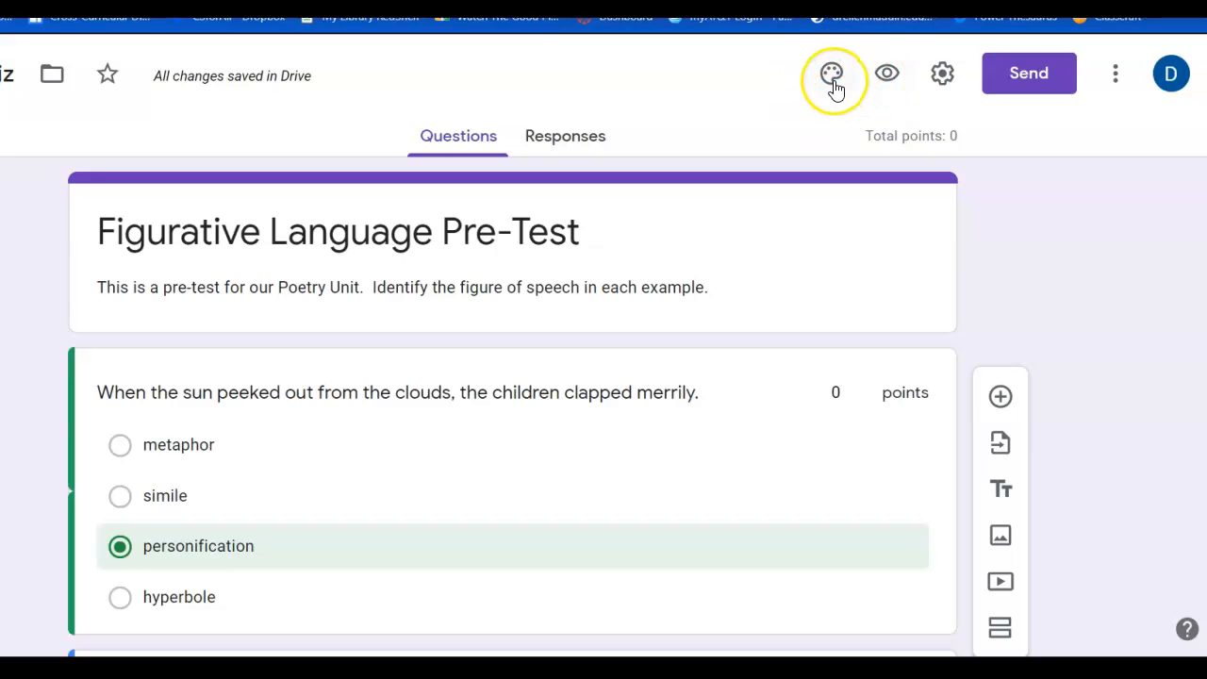
{"action": "left_click", "coordinate": [834, 85]}
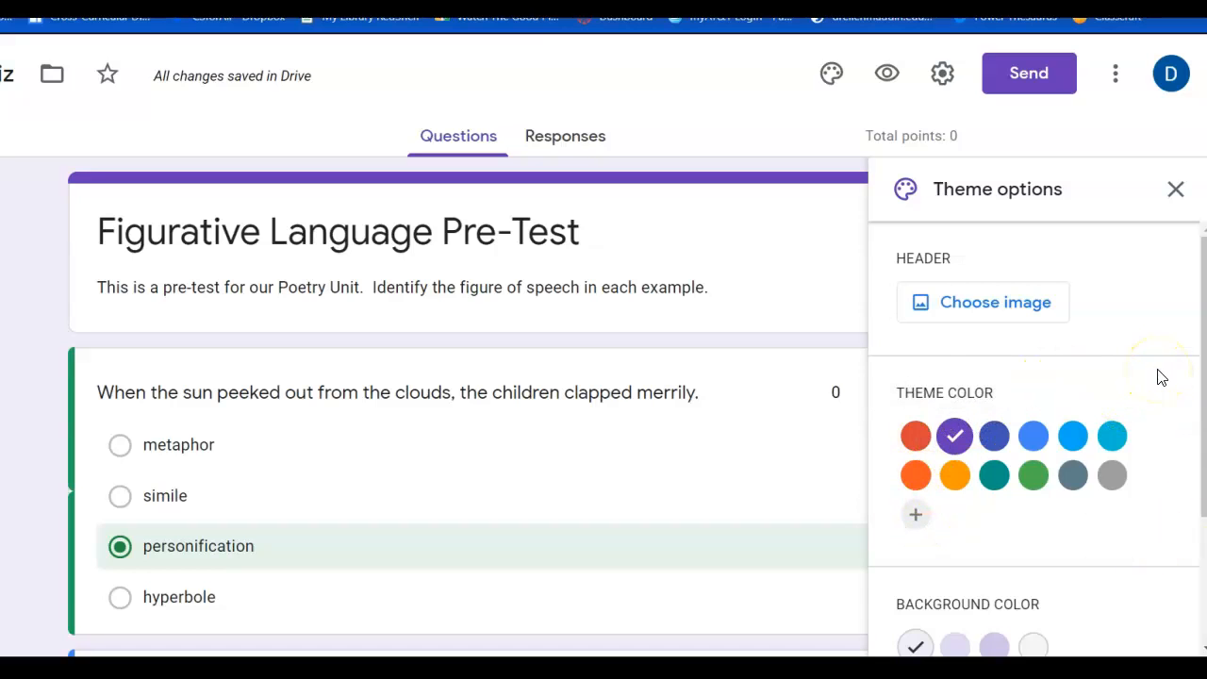
{"action": "left_click", "coordinate": [964, 309]}
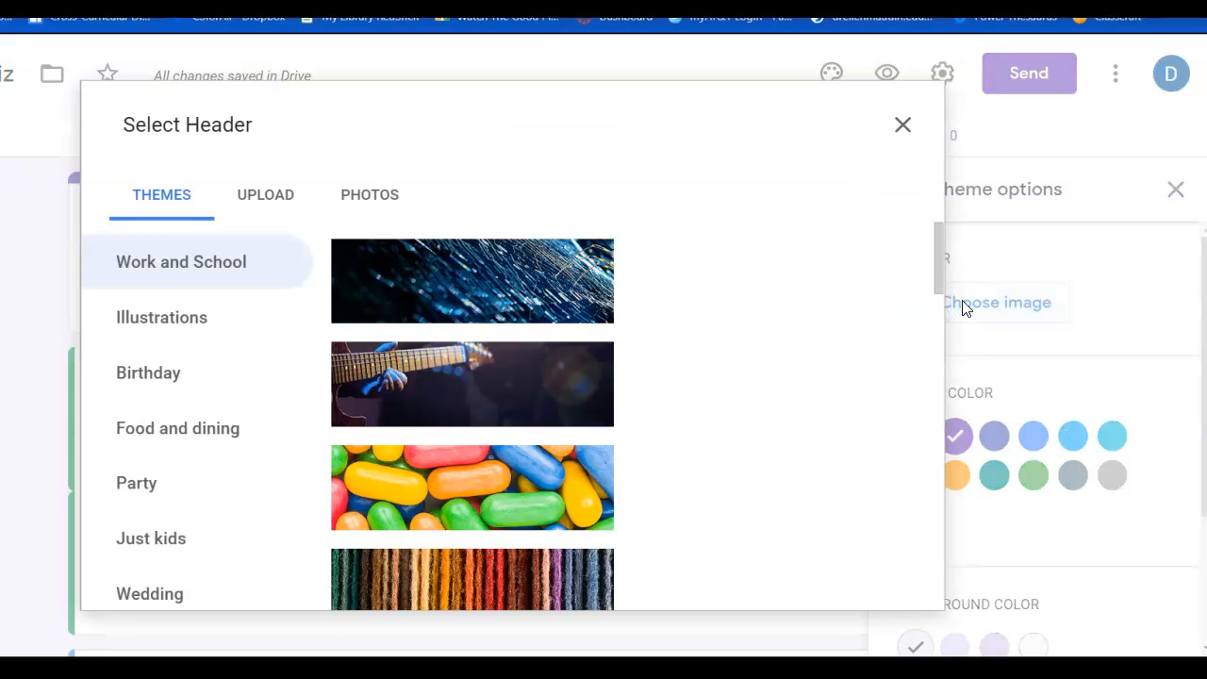
{"action": "left_click_drag", "start_coordinate": [940, 245], "coordinate": [1003, 609]}
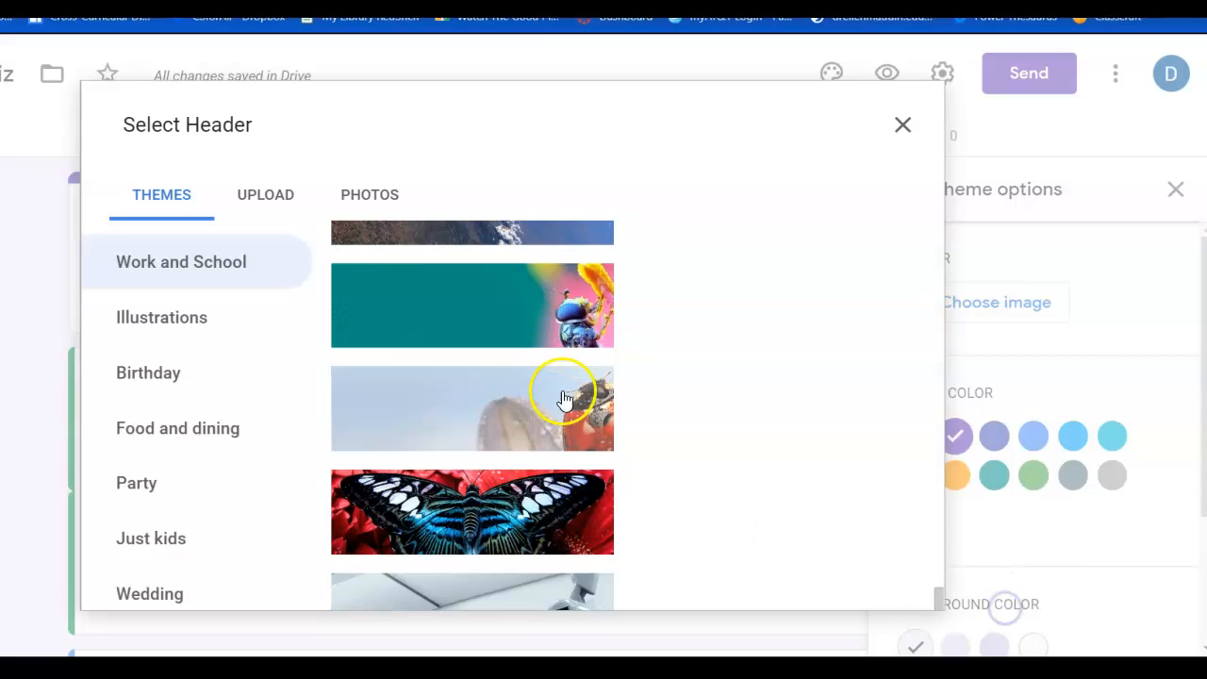
{"action": "left_click", "coordinate": [518, 282]}
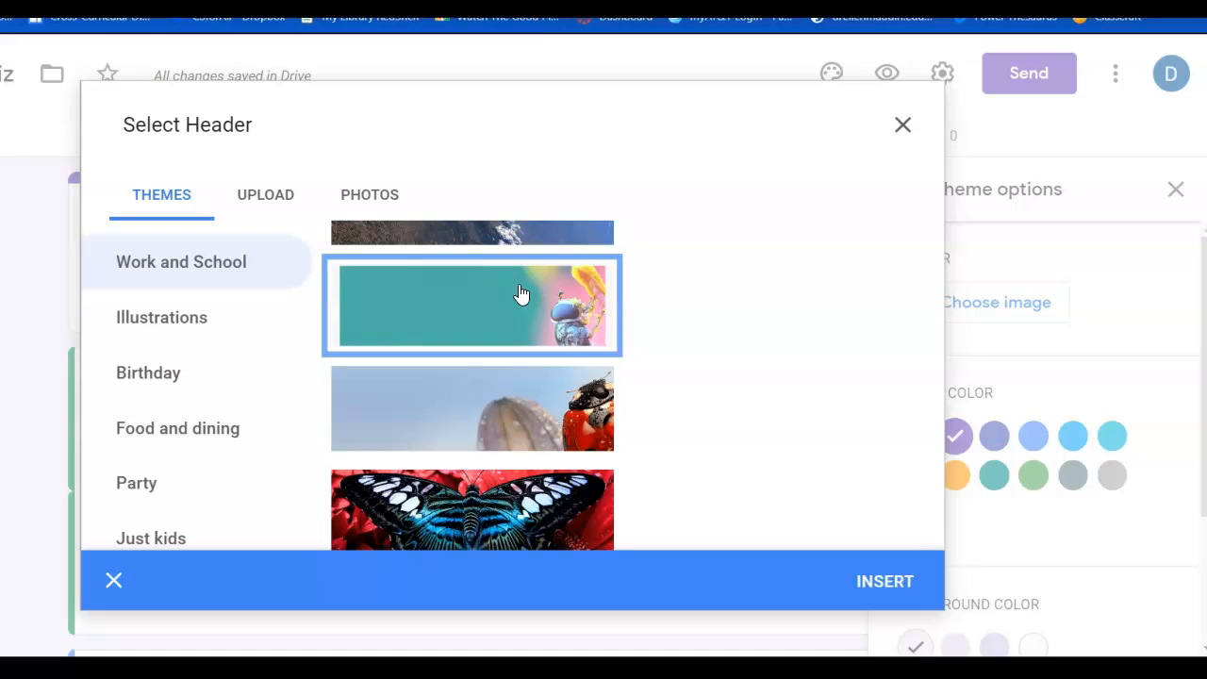
{"action": "left_click", "coordinate": [881, 585]}
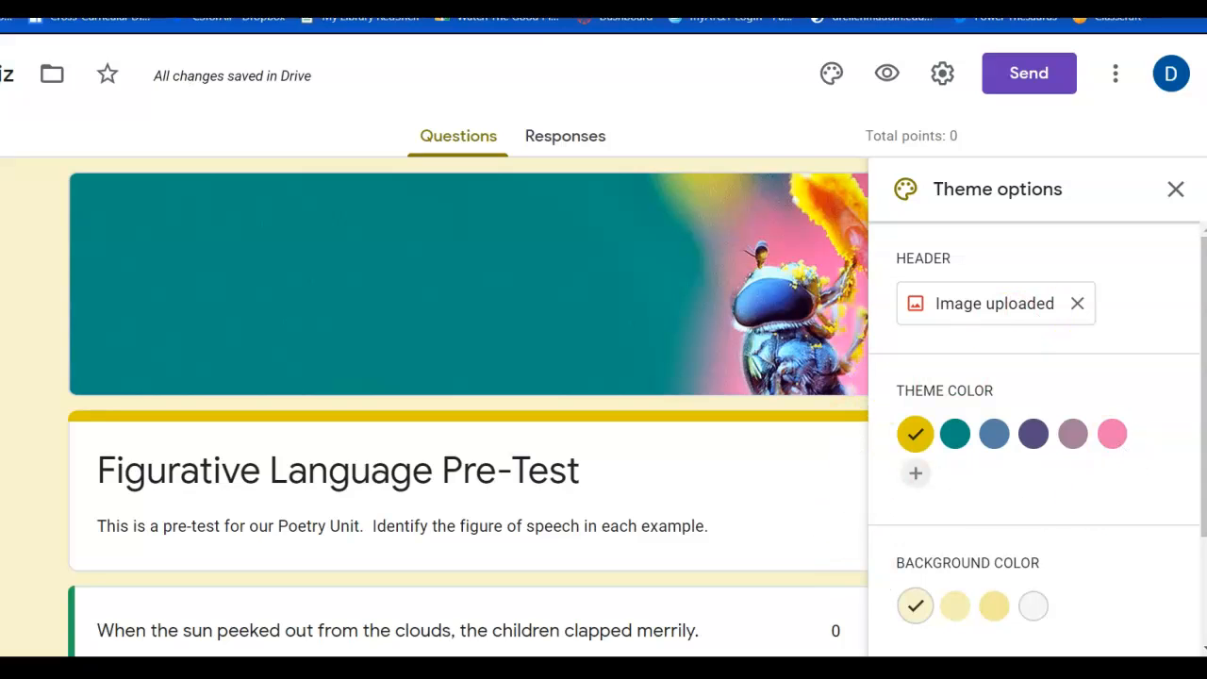
Look over the themed form and its respondent preview, return to the editor and close the theme options
{"action": "scroll", "coordinate": [434, 378], "scroll_direction": "down", "scroll_amount": 3}
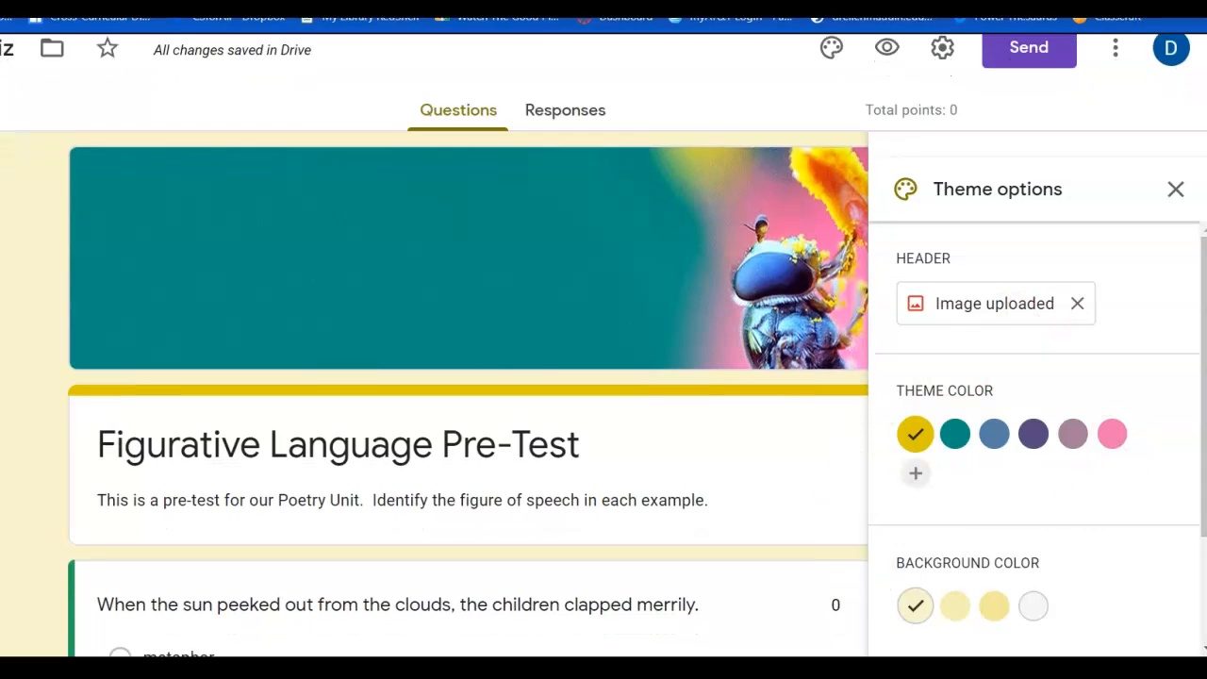
{"action": "scroll", "coordinate": [468, 345], "scroll_direction": "down", "scroll_amount": 2}
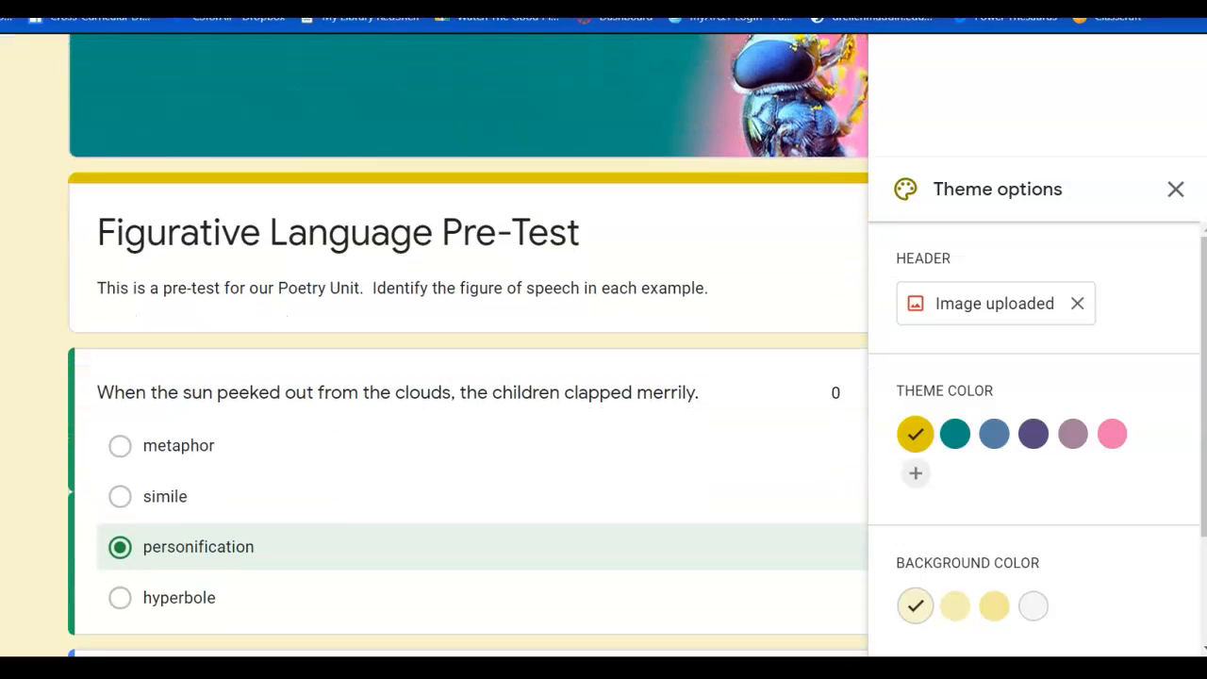
{"action": "scroll", "coordinate": [468, 345], "scroll_direction": "down", "scroll_amount": 2}
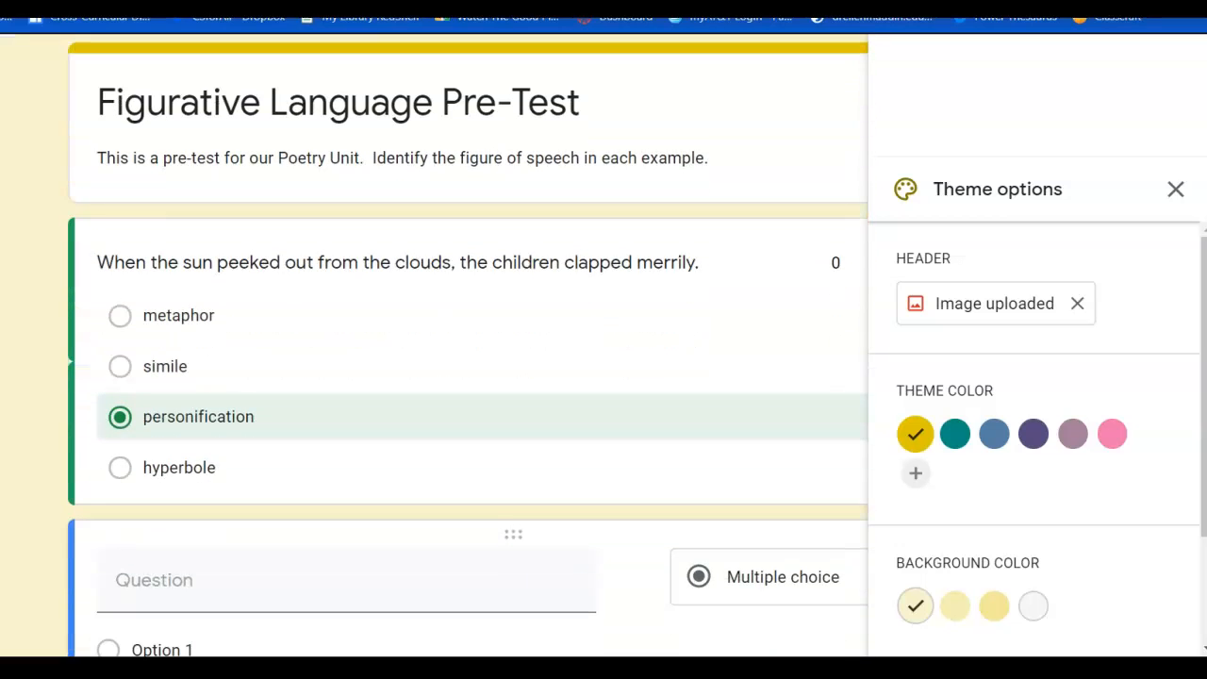
{"action": "scroll", "coordinate": [468, 345], "scroll_direction": "up", "scroll_amount": 1}
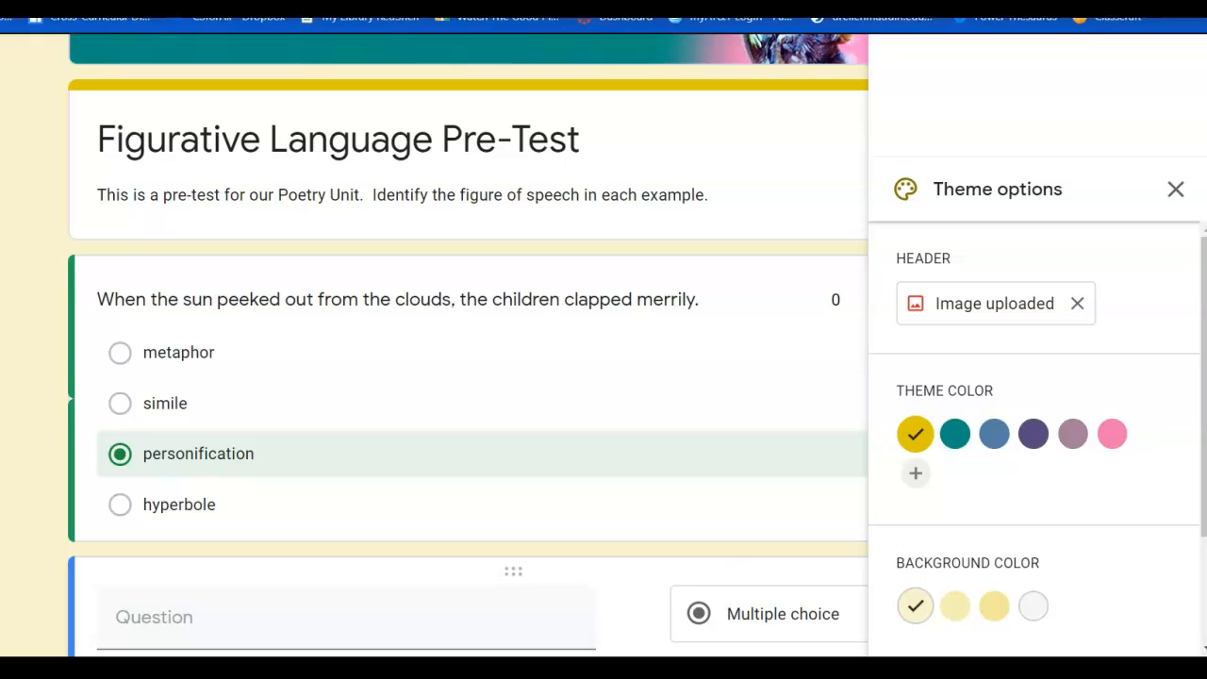
{"action": "scroll", "coordinate": [43, 647], "scroll_direction": "up", "scroll_amount": 4}
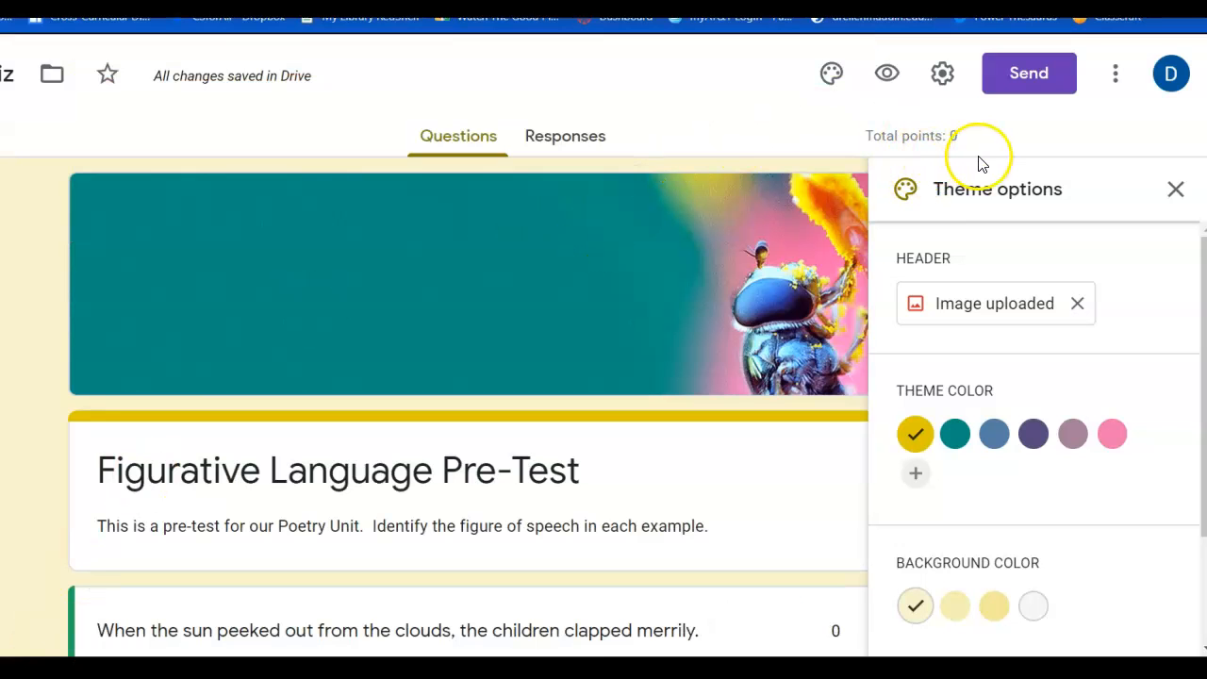
{"action": "left_click", "coordinate": [888, 75]}
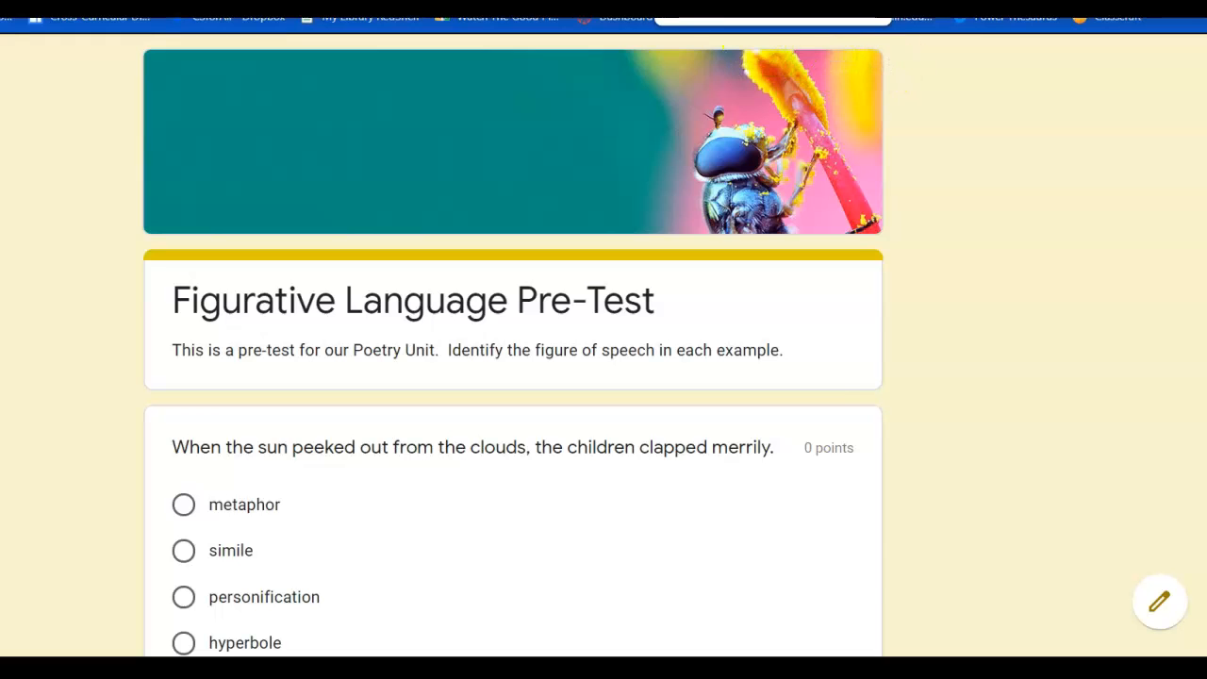
{"action": "left_click", "coordinate": [681, 5]}
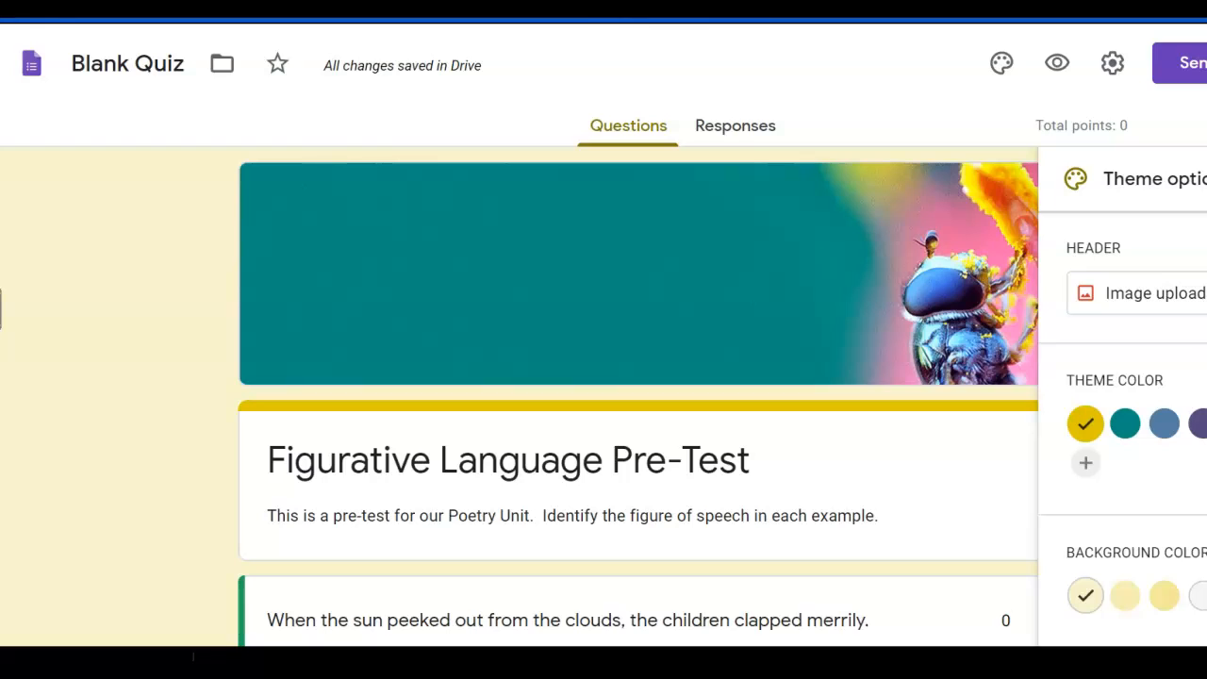
{"action": "left_click", "coordinate": [1206, 179]}
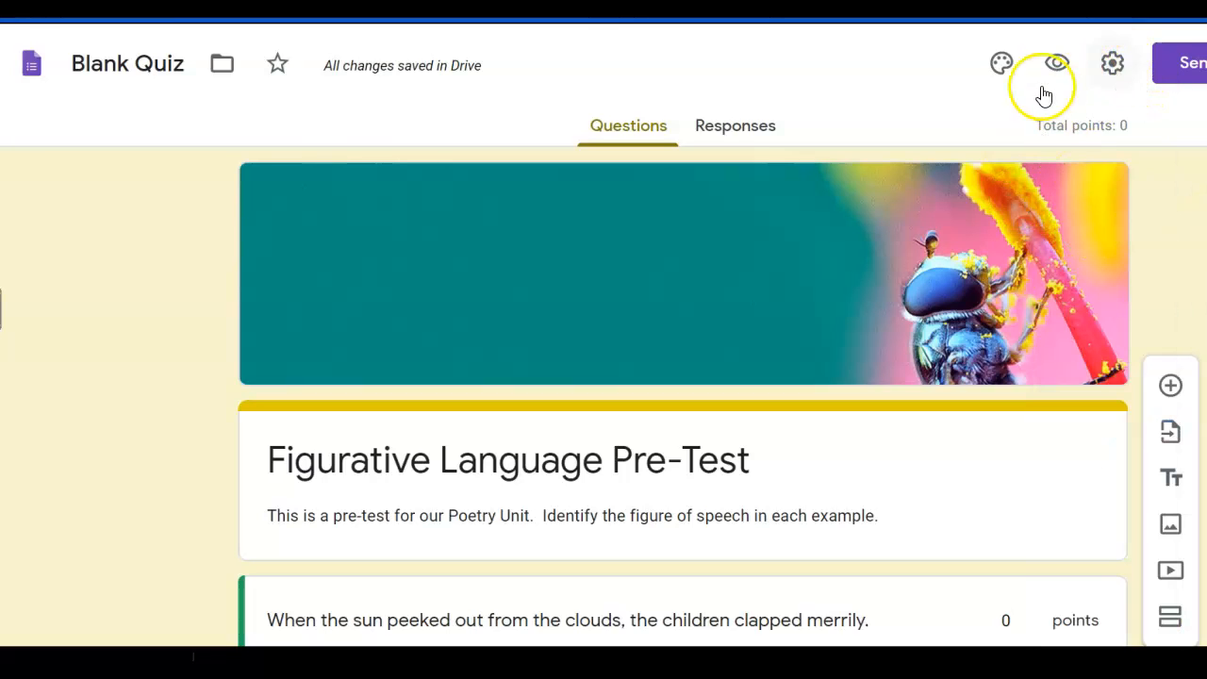
Turn on shuffled question order and turn off the link to submit another response in the form's presentation settings
{"action": "left_click", "coordinate": [1122, 72]}
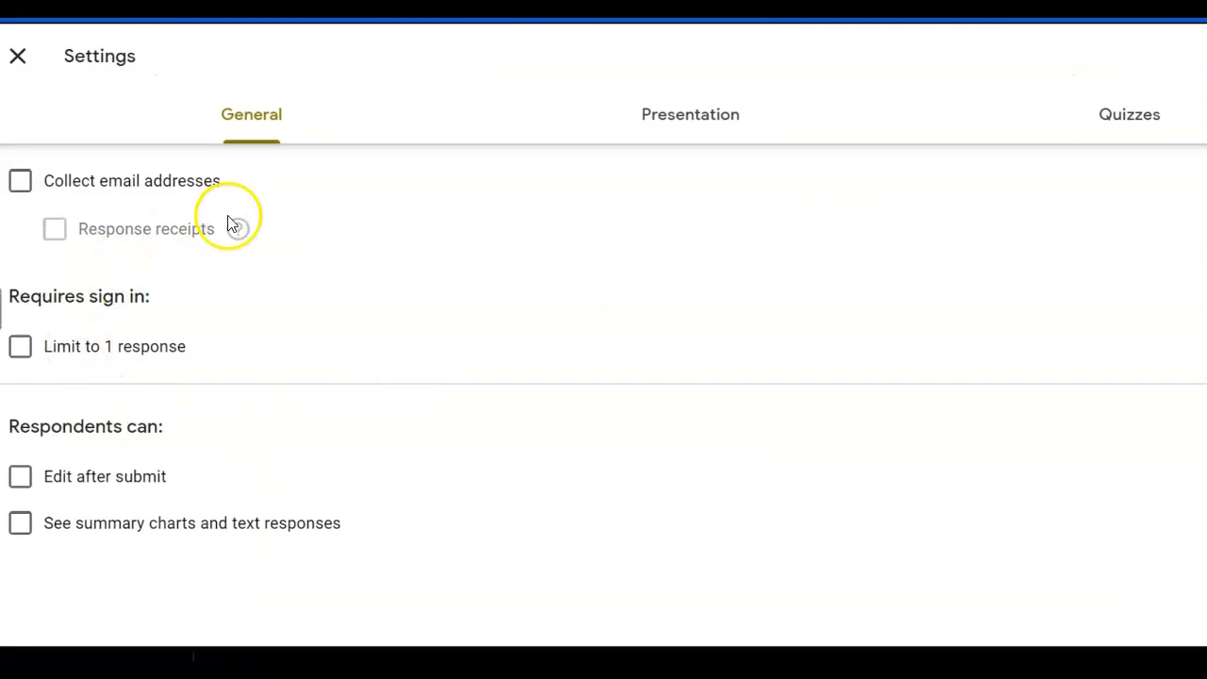
{"action": "mouse_move", "coordinate": [234, 226]}
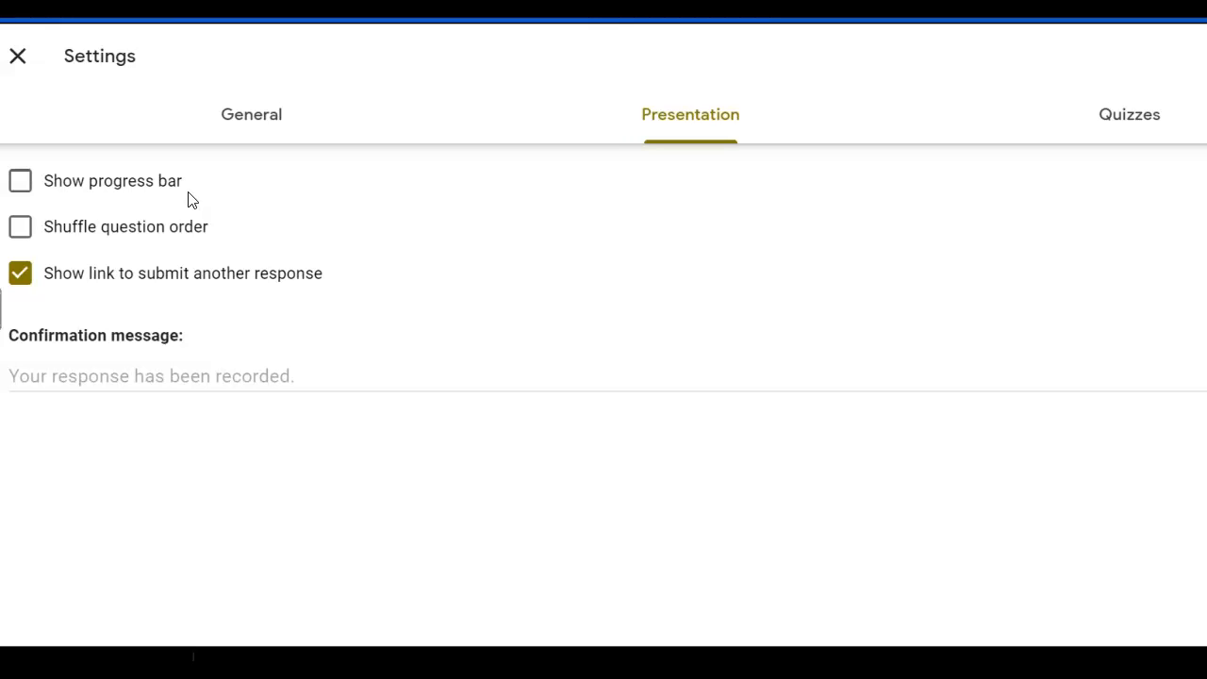
{"action": "left_click", "coordinate": [18, 233]}
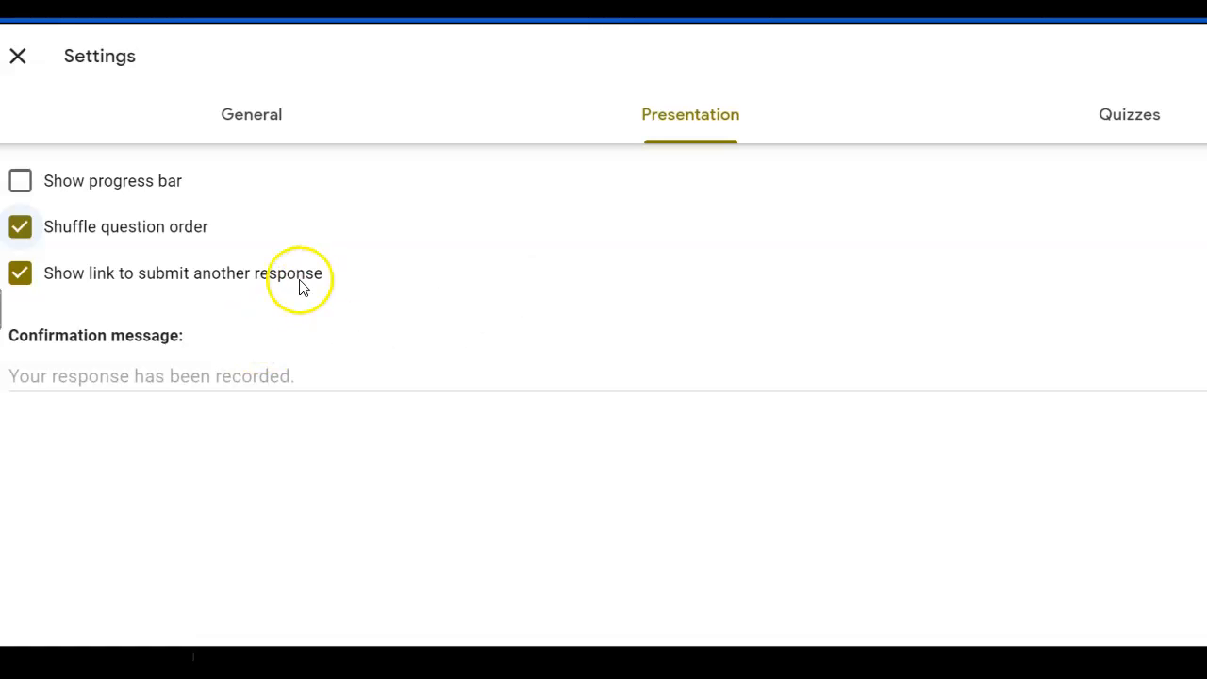
{"action": "left_click", "coordinate": [21, 273]}
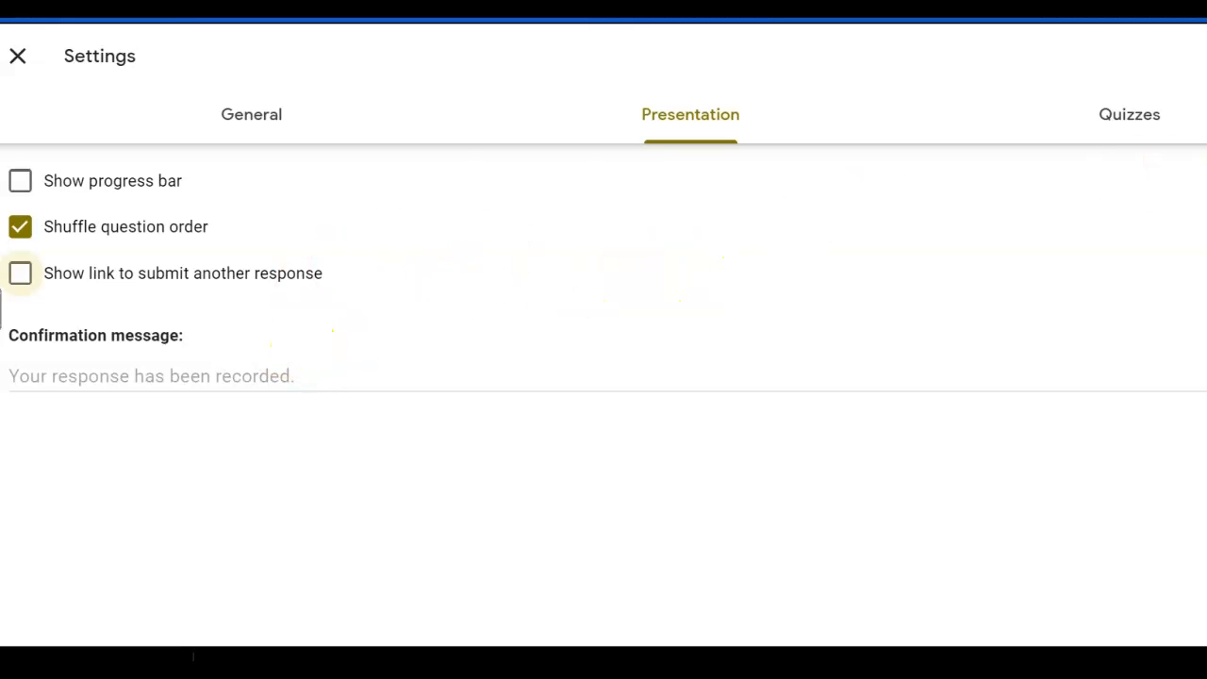
Review the quiz options for grade release and what respondents can see, and close the settings
{"action": "left_click", "coordinate": [1130, 121]}
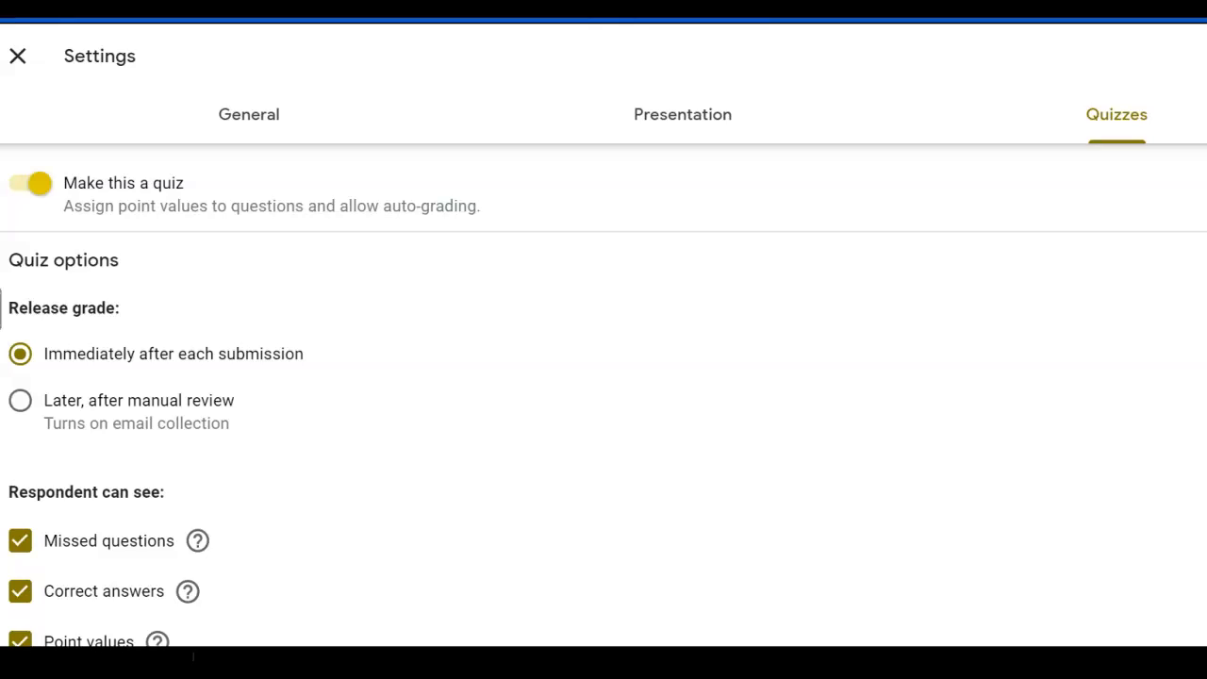
{"action": "scroll", "coordinate": [604, 371], "scroll_direction": "down", "scroll_amount": 1}
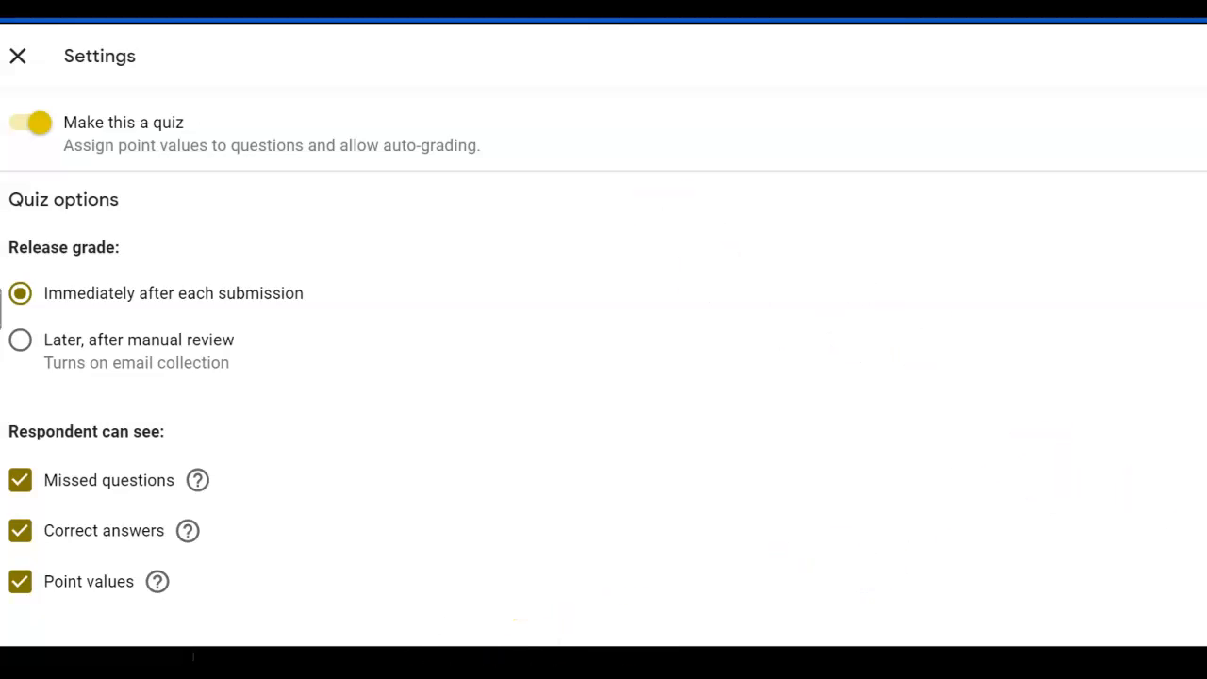
{"action": "left_click", "coordinate": [17, 60]}
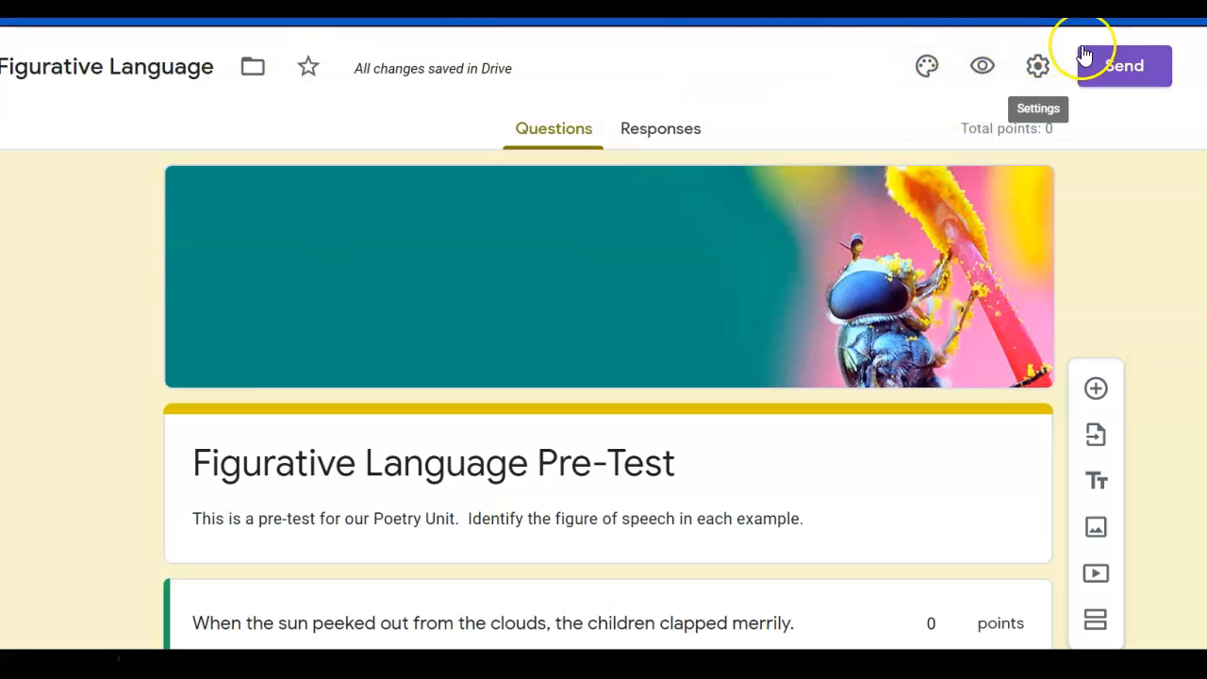
Generate and copy a shortened link for sending the form, and view the embed HTML option
{"action": "left_click", "coordinate": [1136, 70]}
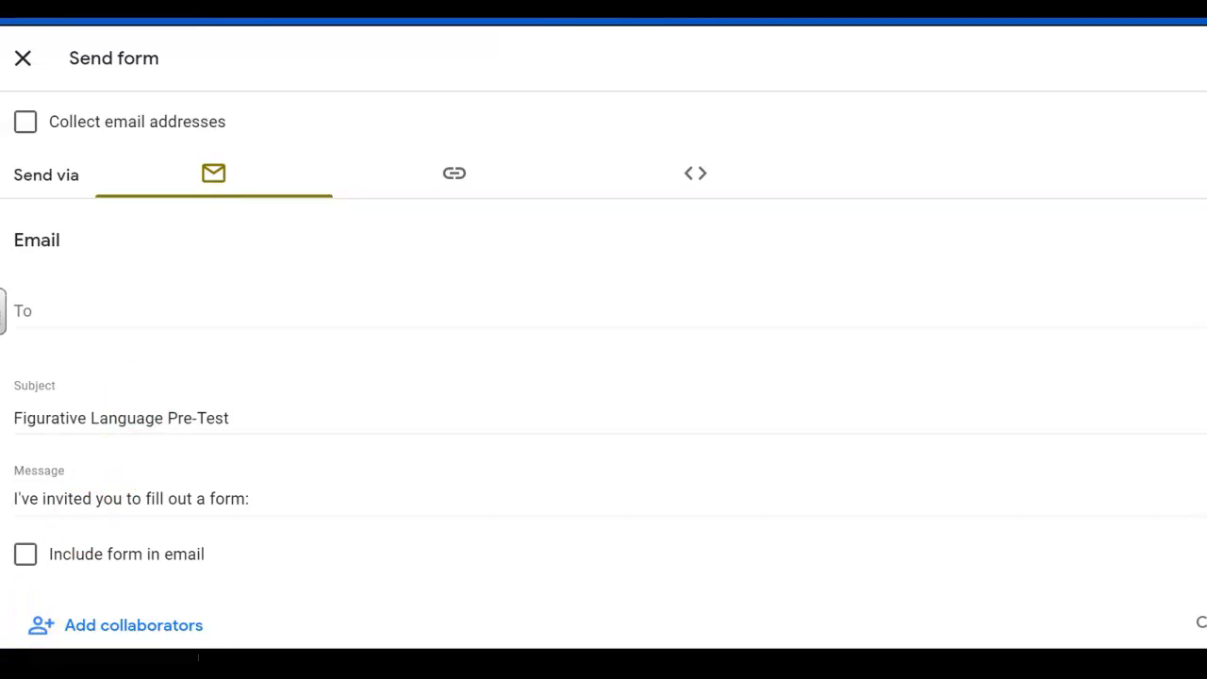
{"action": "left_click", "coordinate": [454, 175]}
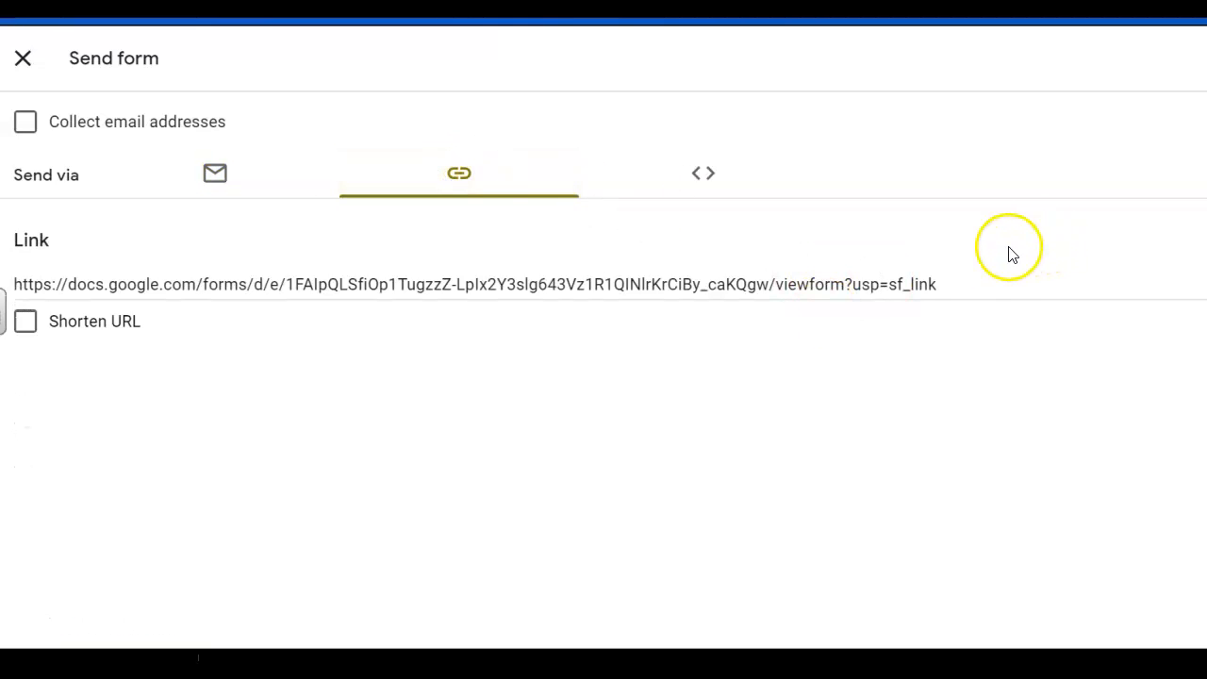
{"action": "left_click", "coordinate": [26, 325]}
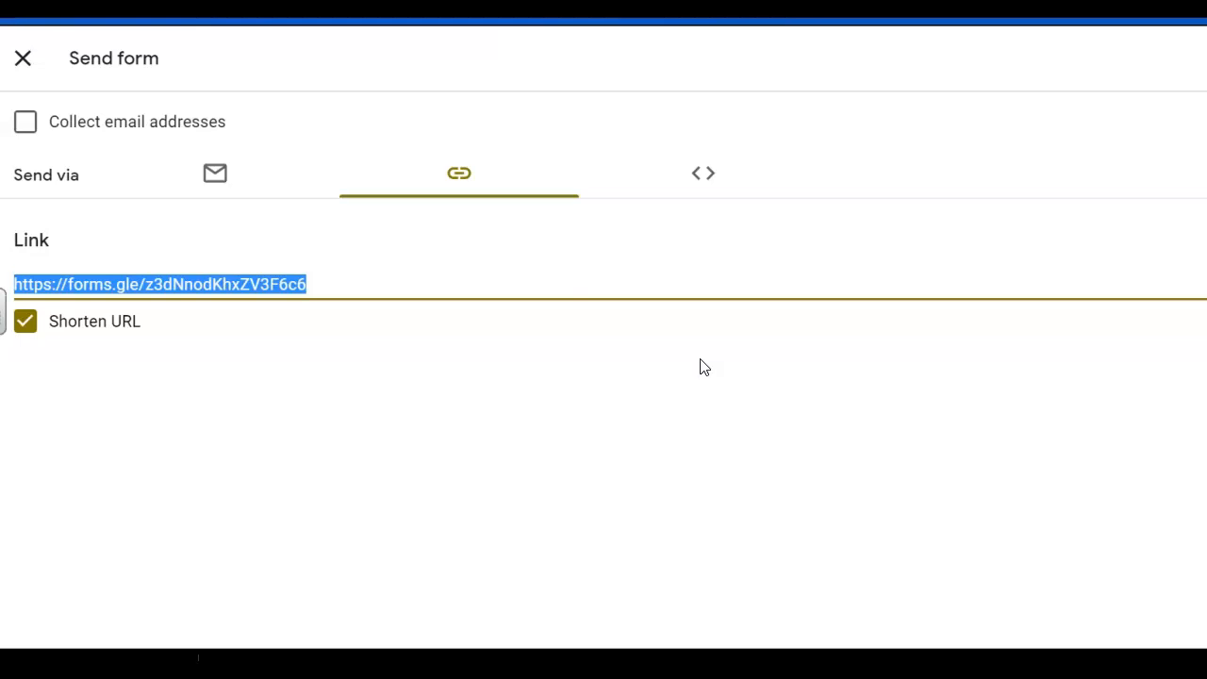
{"action": "left_click", "coordinate": [704, 187]}
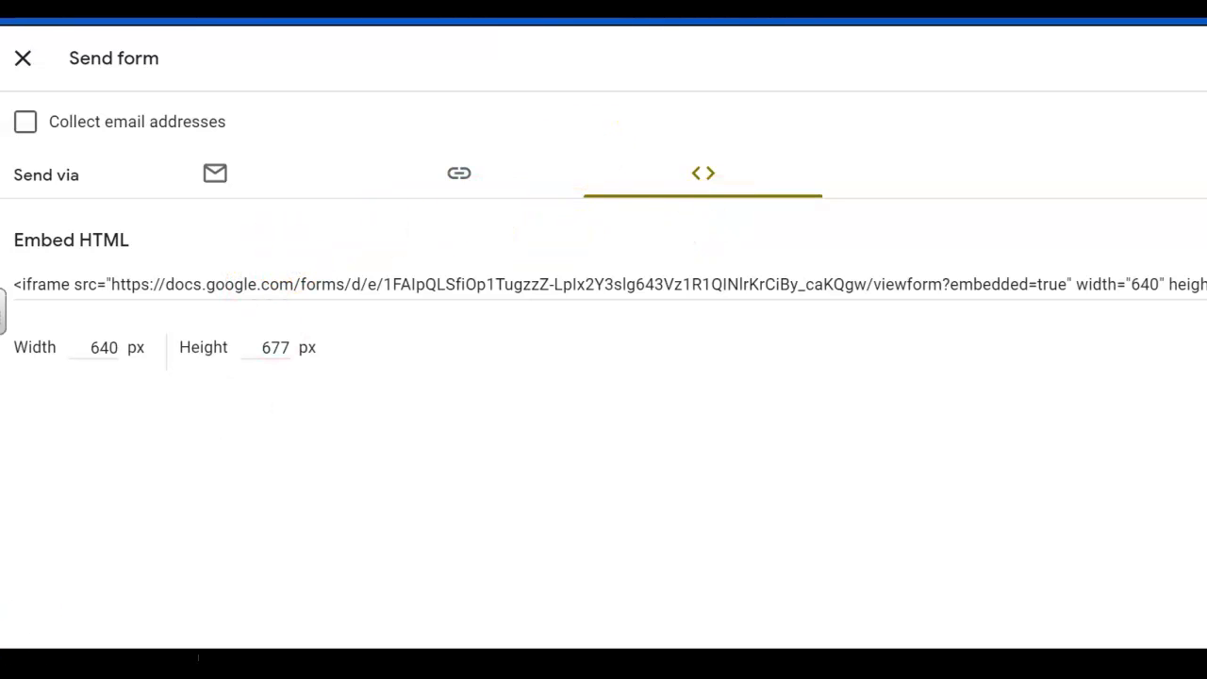
{"action": "key", "text": "Escape"}
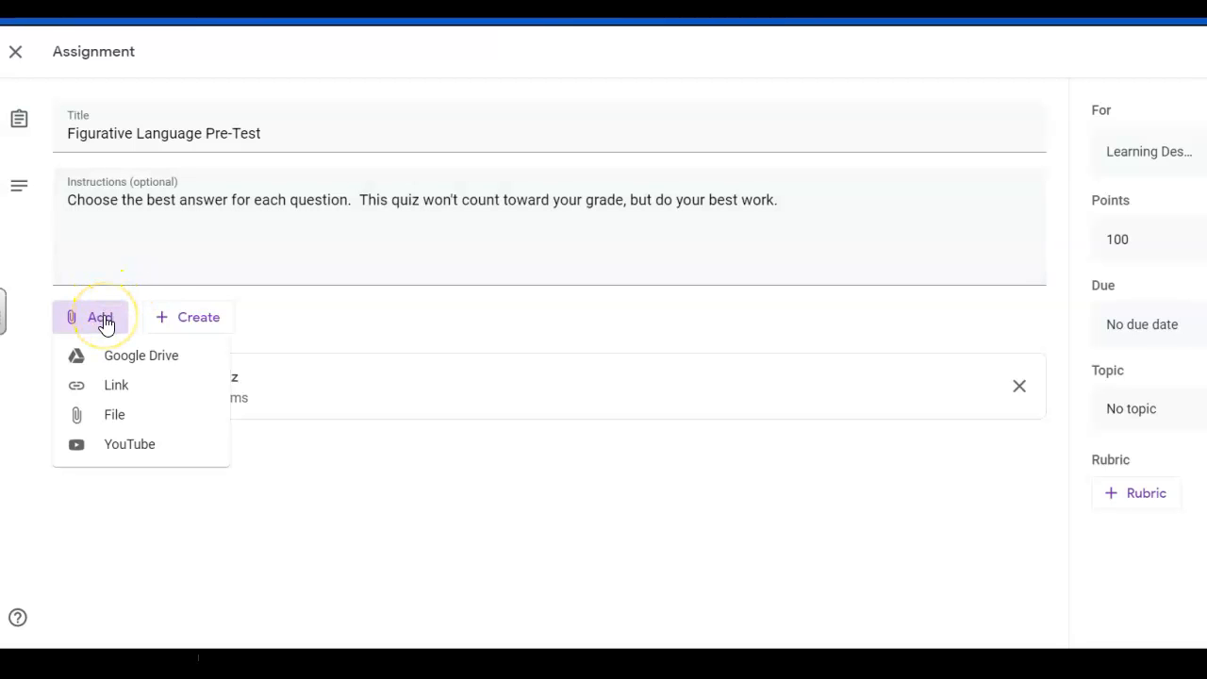
Attach the copied form link to the Google Classroom assignment and remove the Blank Quiz attachment
{"action": "left_click", "coordinate": [122, 389]}
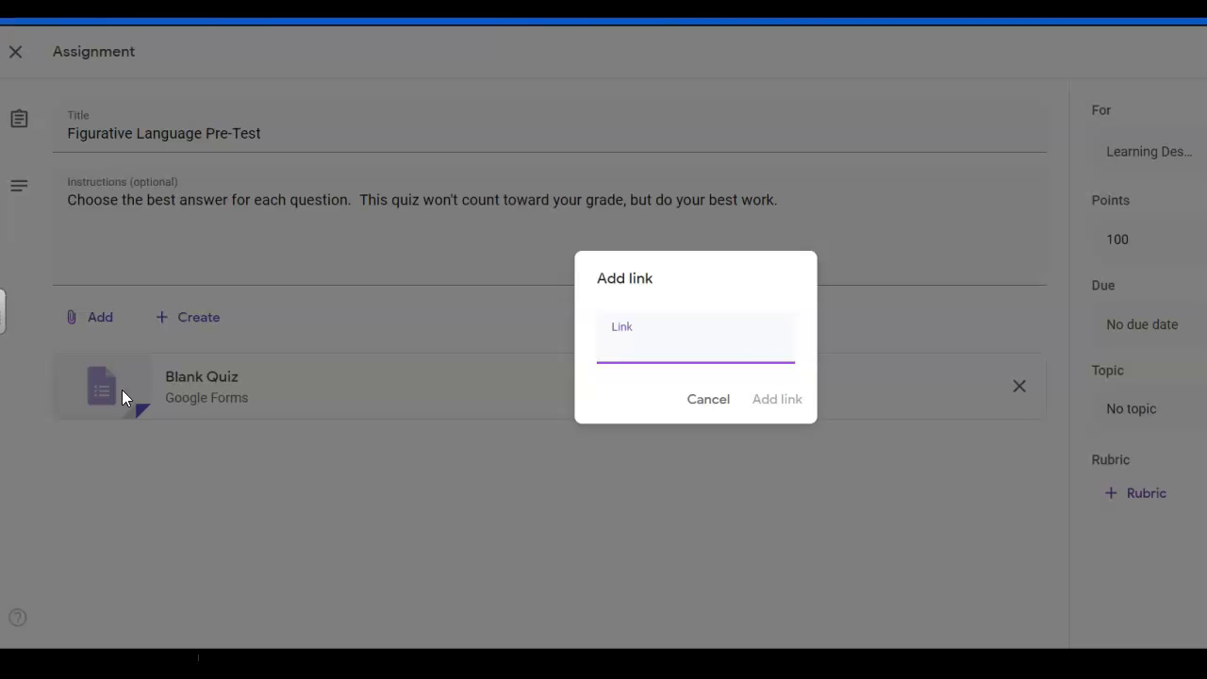
{"action": "key", "text": "ctrl+v"}
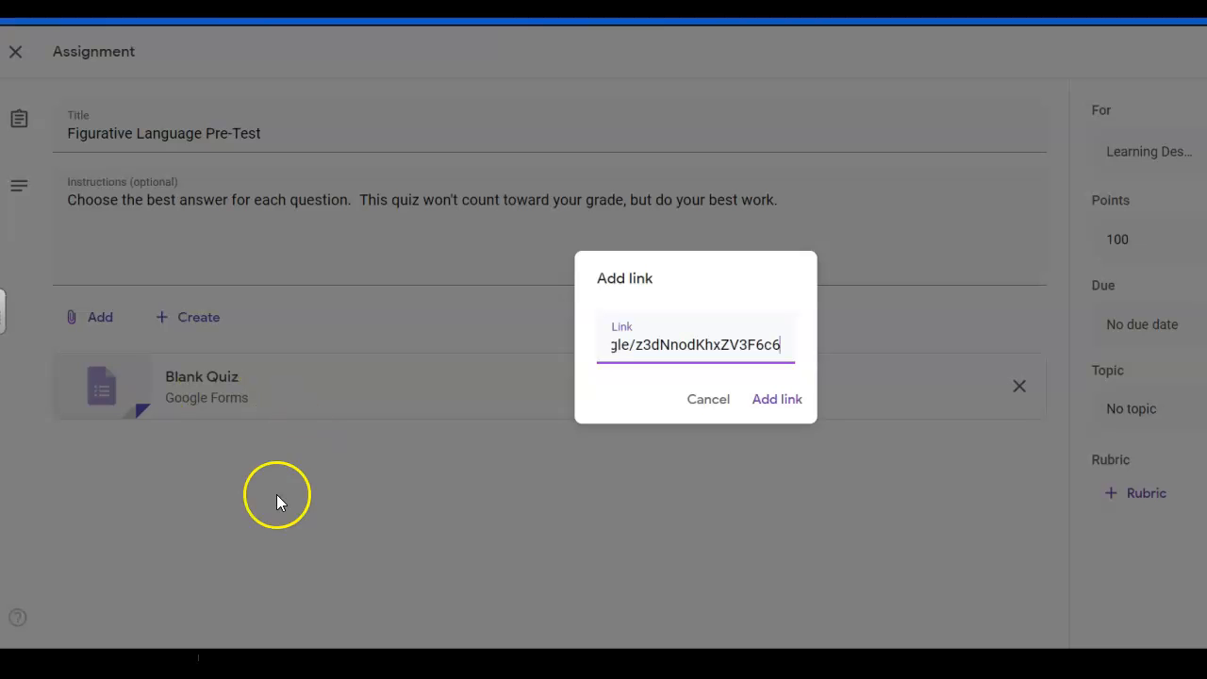
{"action": "left_click", "coordinate": [774, 403]}
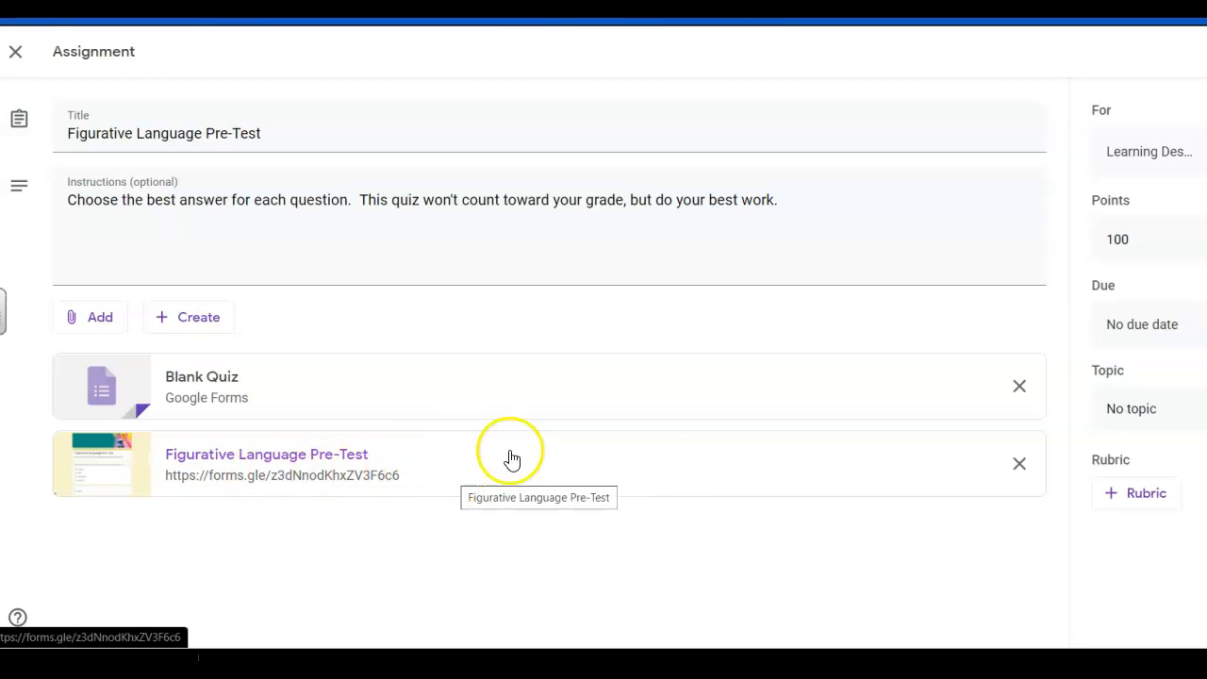
{"action": "left_click", "coordinate": [1019, 396]}
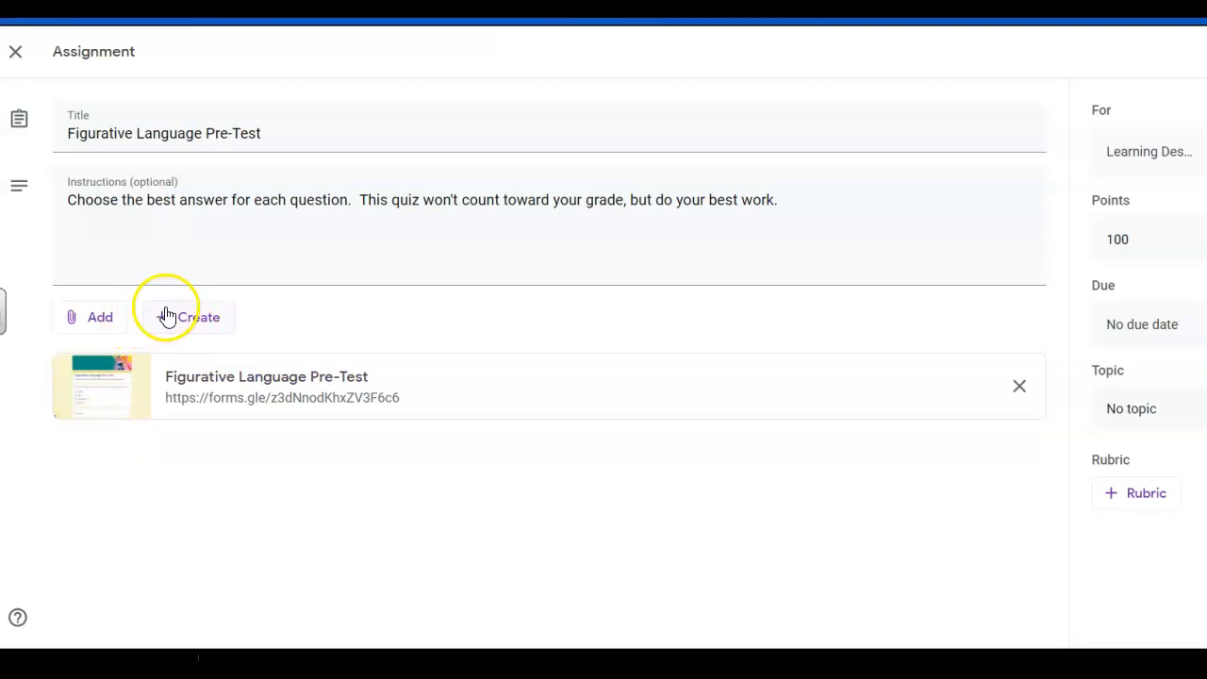
Attach the Figurative Language Pre-Test form to the assignment from My Drive in Google Drive
{"action": "left_click", "coordinate": [111, 321]}
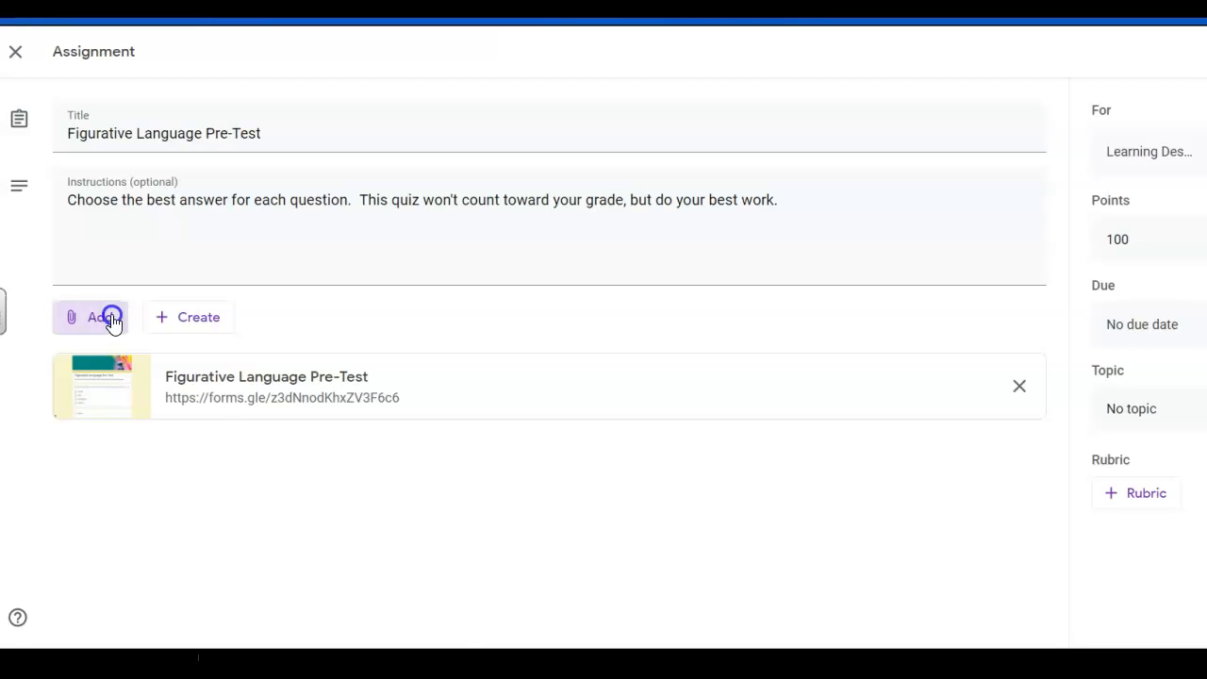
{"action": "left_click", "coordinate": [121, 359]}
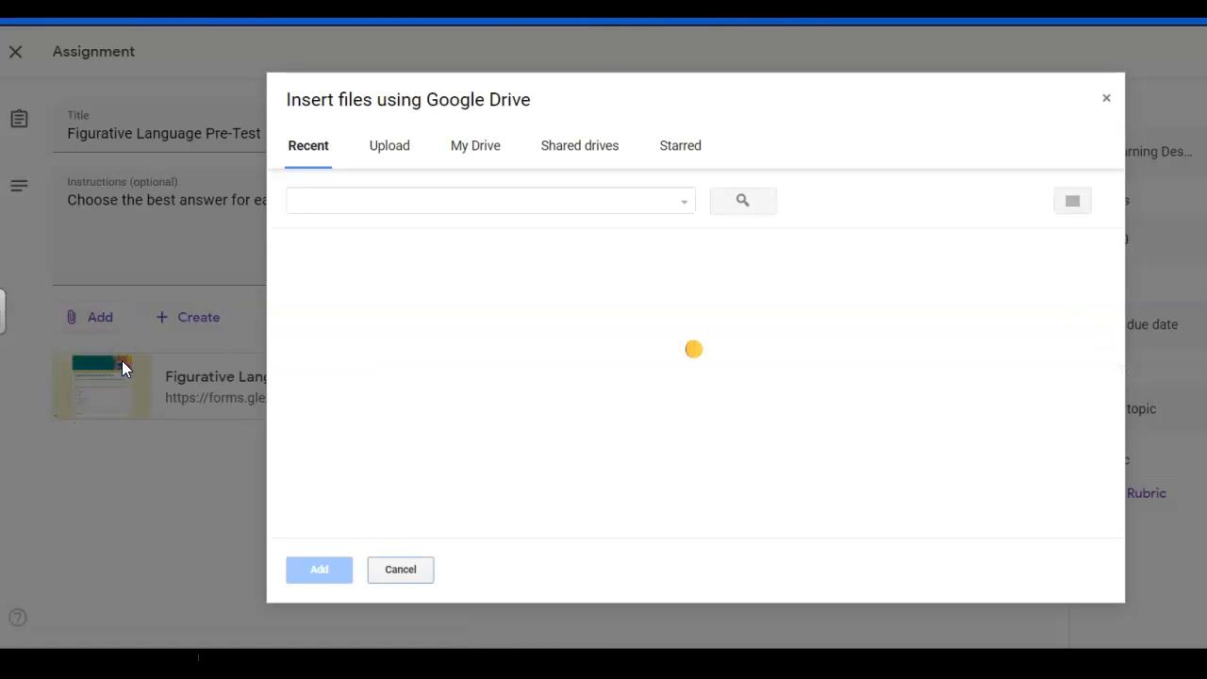
{"action": "left_click", "coordinate": [479, 149]}
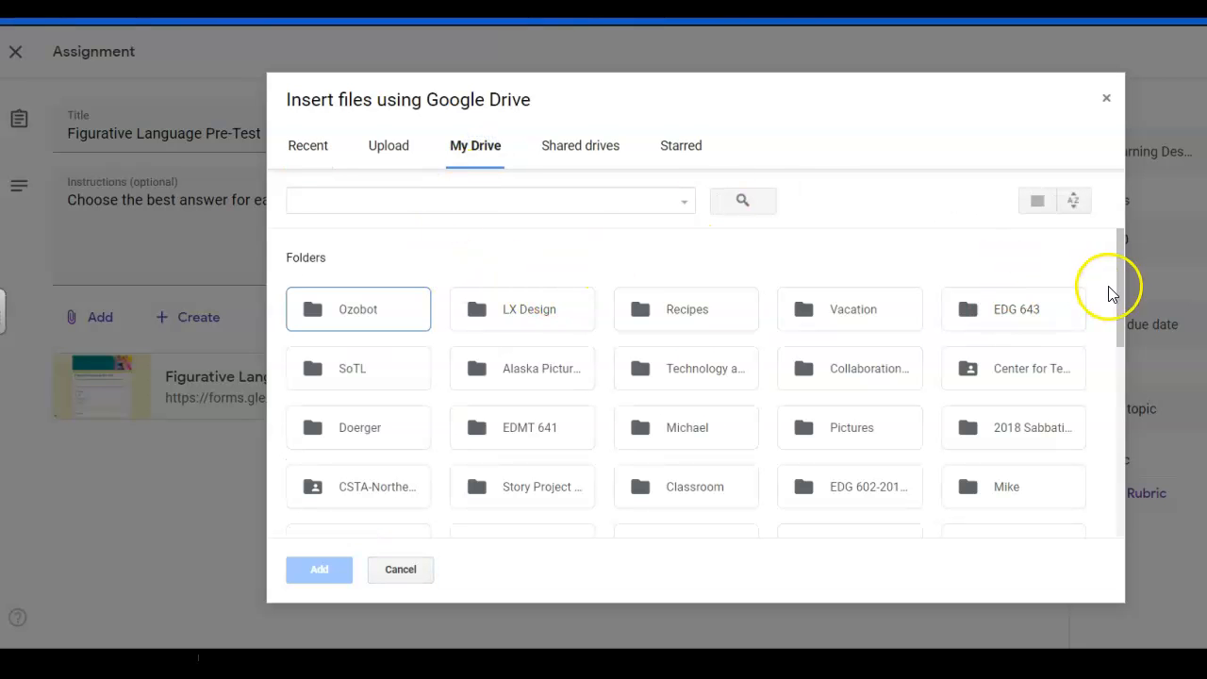
{"action": "left_click_drag", "start_coordinate": [1122, 300], "coordinate": [1120, 497]}
{"action": "double_click", "coordinate": [526, 356]}
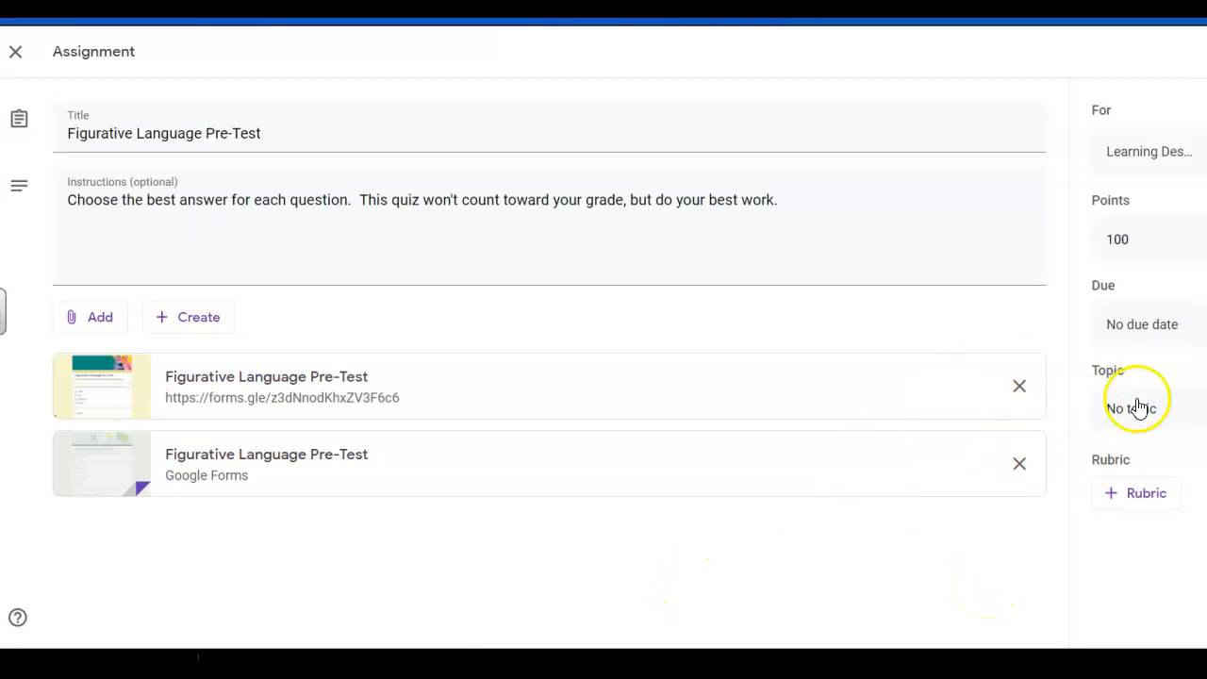
Remove the shortened form link attachment, keeping the Google Forms attachment, and assign the Figurative Language Pre-Test to all students
{"action": "left_click", "coordinate": [1020, 388]}
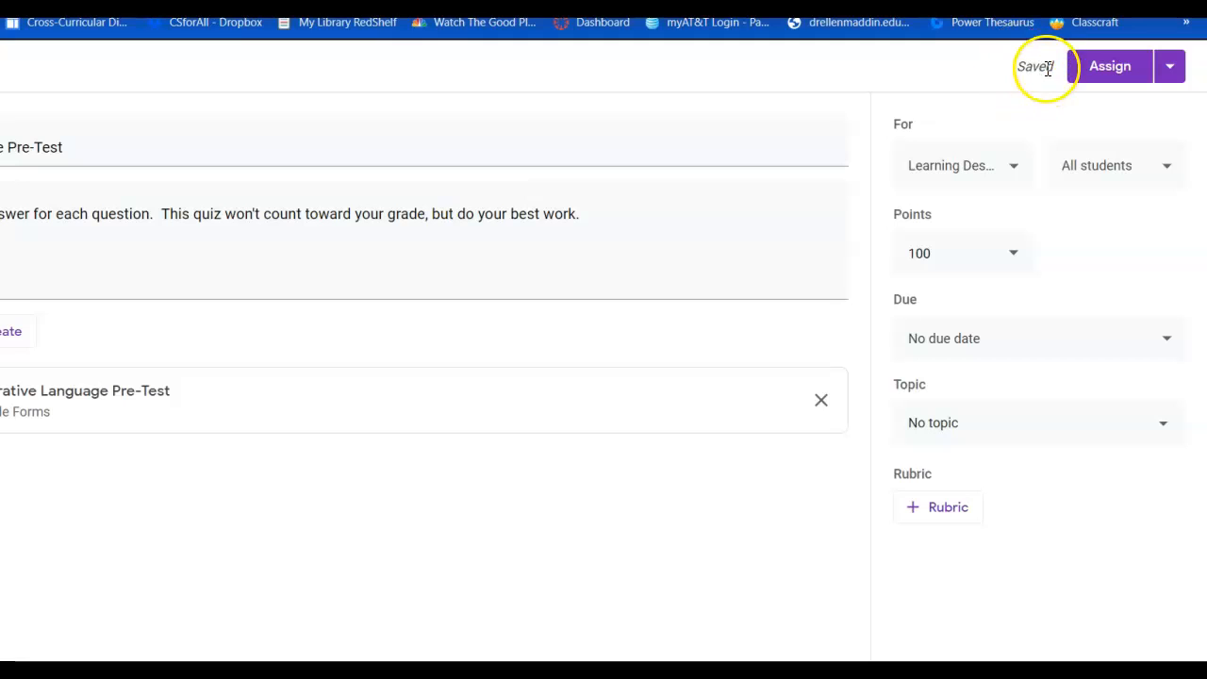
{"action": "left_click", "coordinate": [1126, 77]}
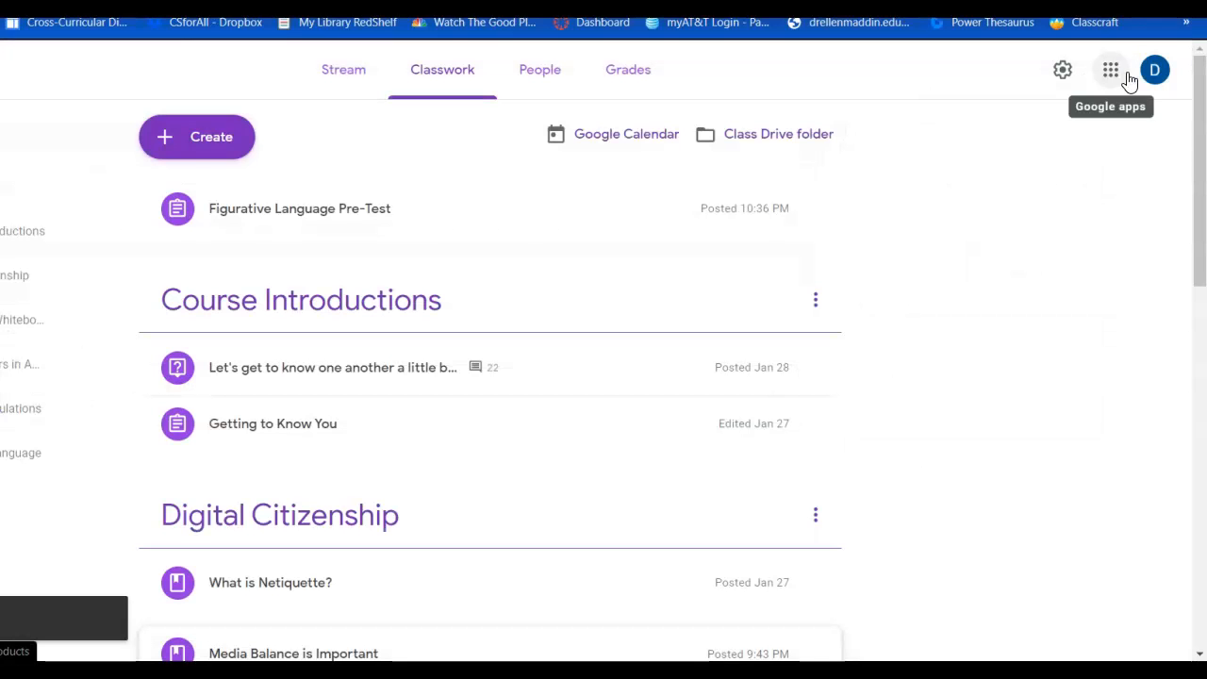
{"action": "left_click_drag", "start_coordinate": [1200, 135], "coordinate": [1176, 99]}
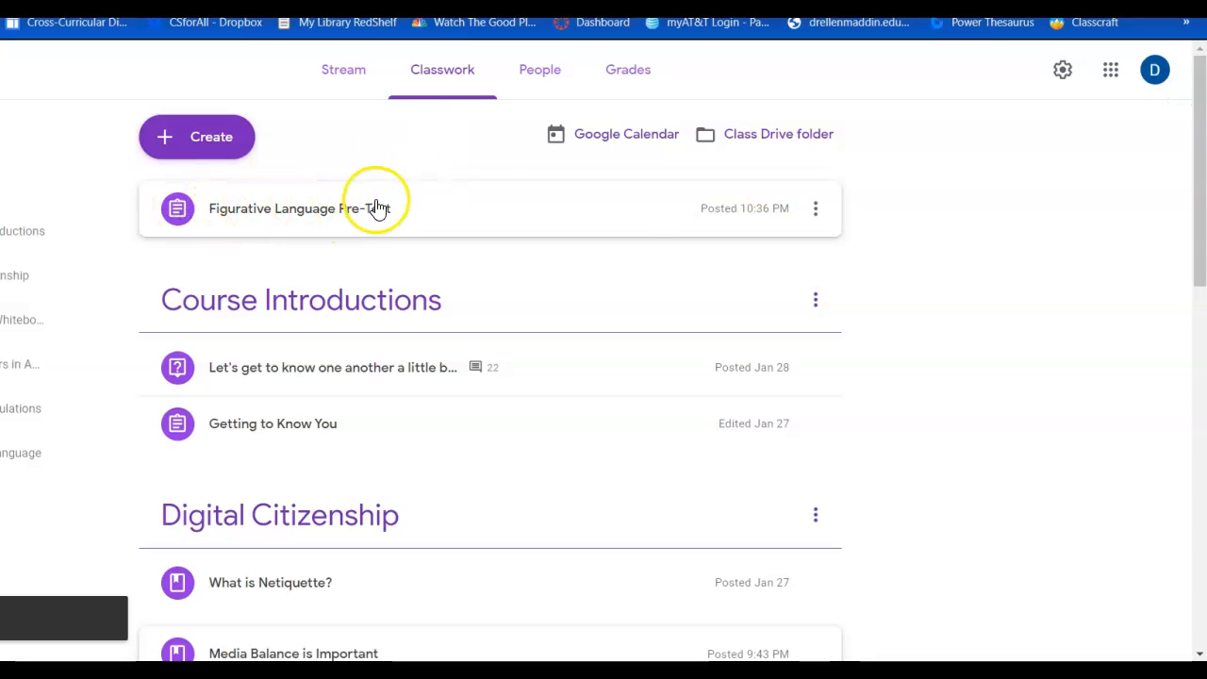
Open the posted Figurative Language Pre-Test assignment for editing and set its points to 10
{"action": "left_click", "coordinate": [817, 215]}
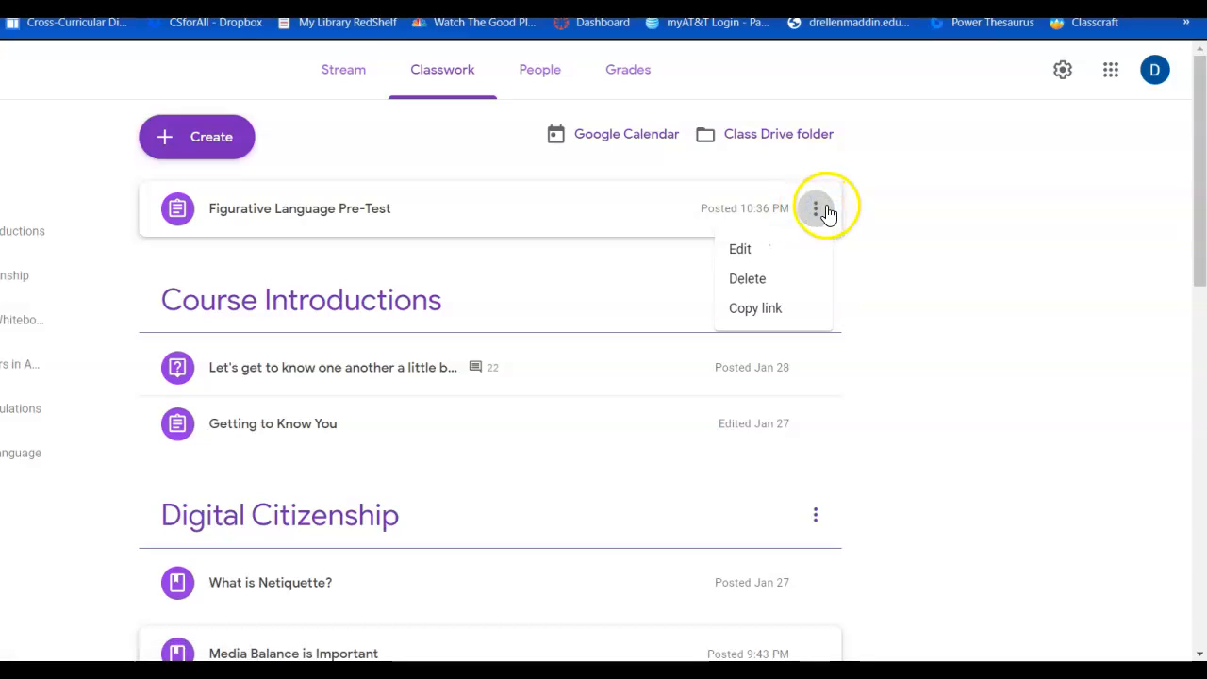
{"action": "left_click", "coordinate": [774, 251]}
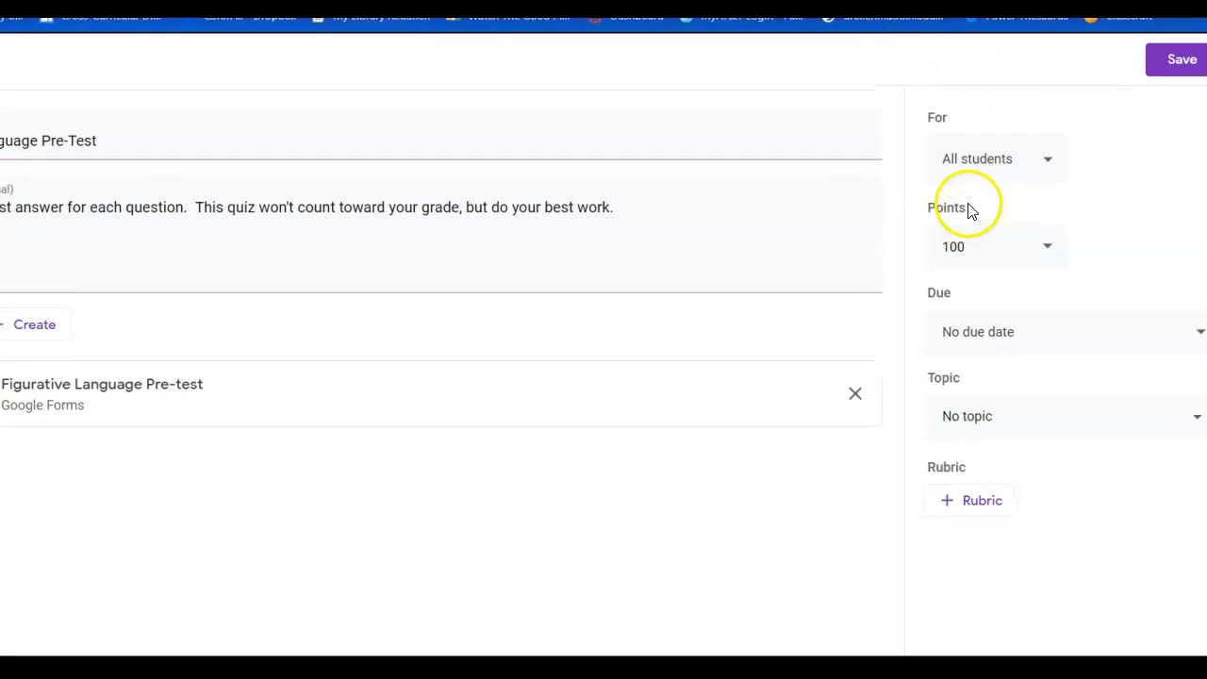
{"action": "left_click", "coordinate": [1050, 250]}
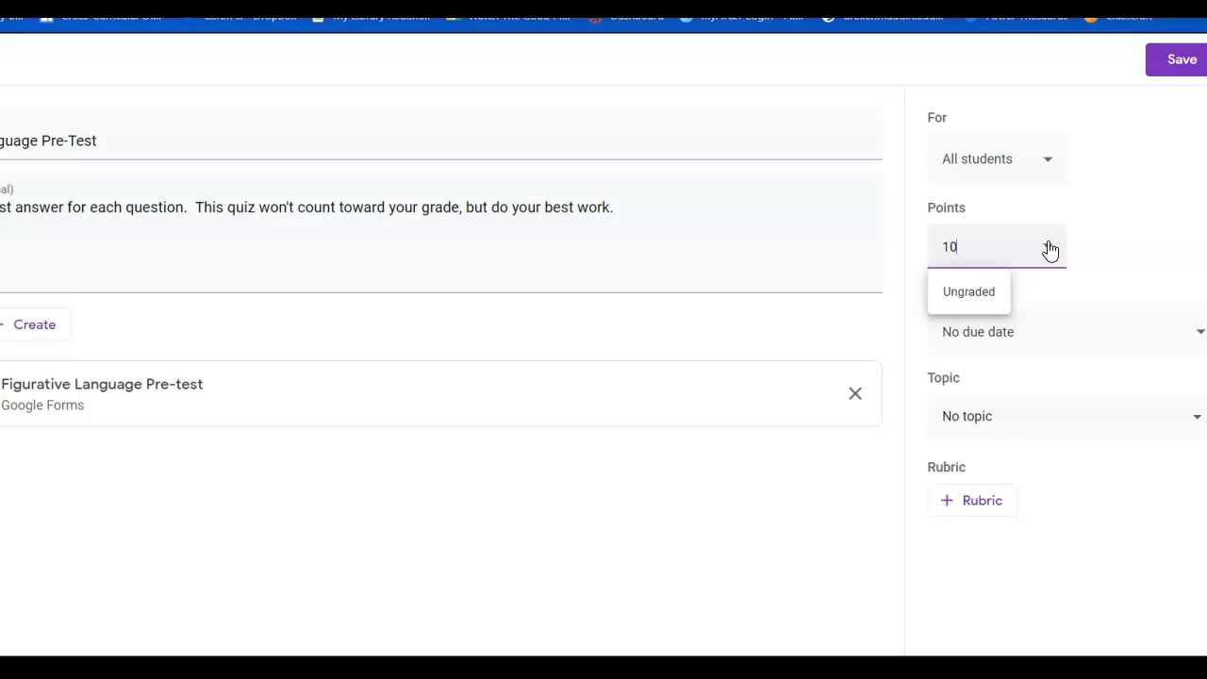
{"action": "left_click", "coordinate": [1137, 292]}
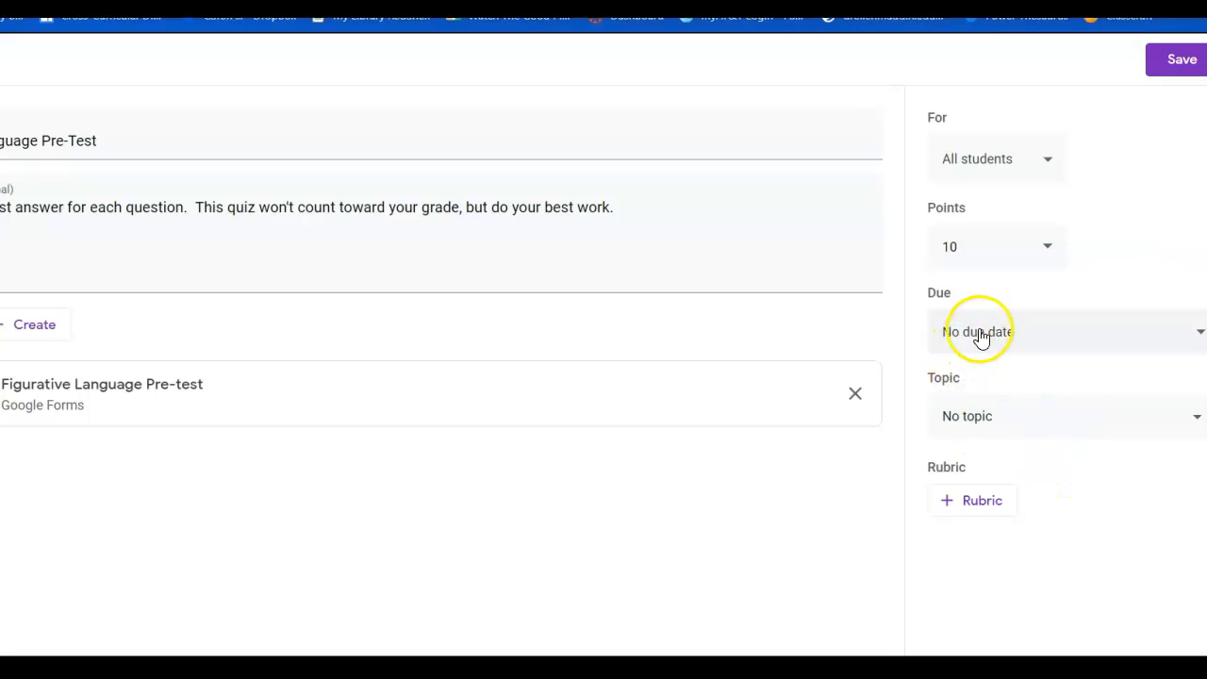
File the assignment under the Figurative Language topic and save it, confirming the point value update
{"action": "left_click", "coordinate": [1199, 422]}
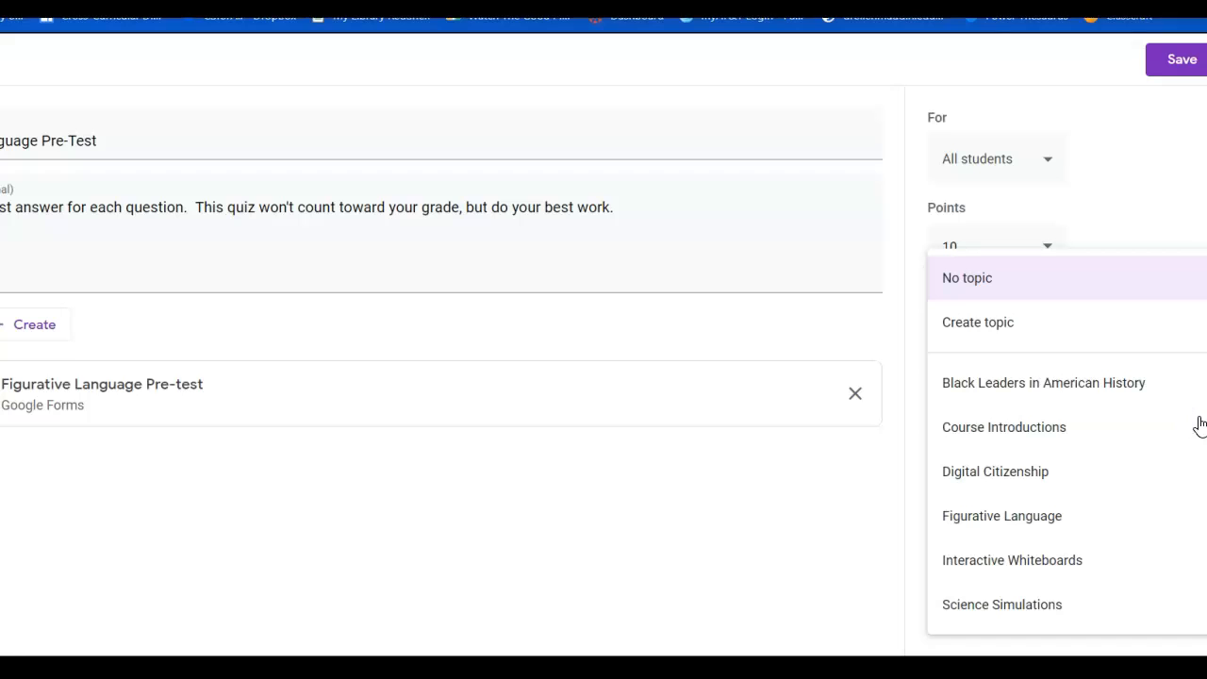
{"action": "left_click", "coordinate": [1024, 528]}
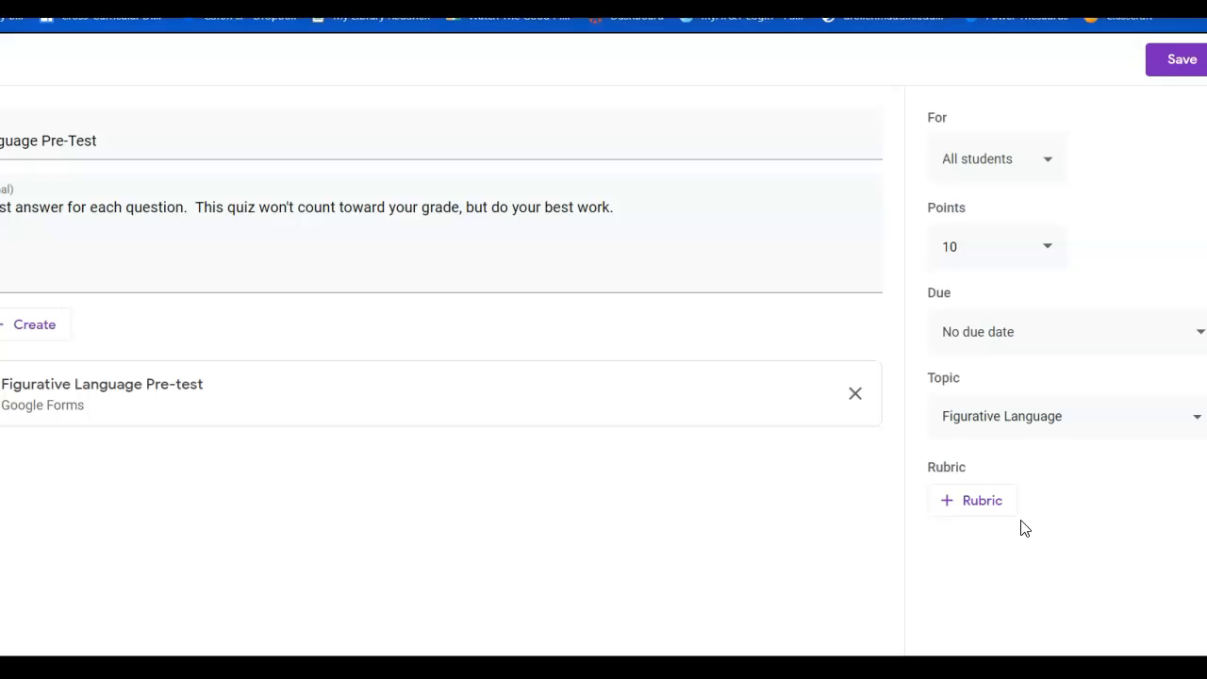
{"action": "left_click", "coordinate": [1181, 59]}
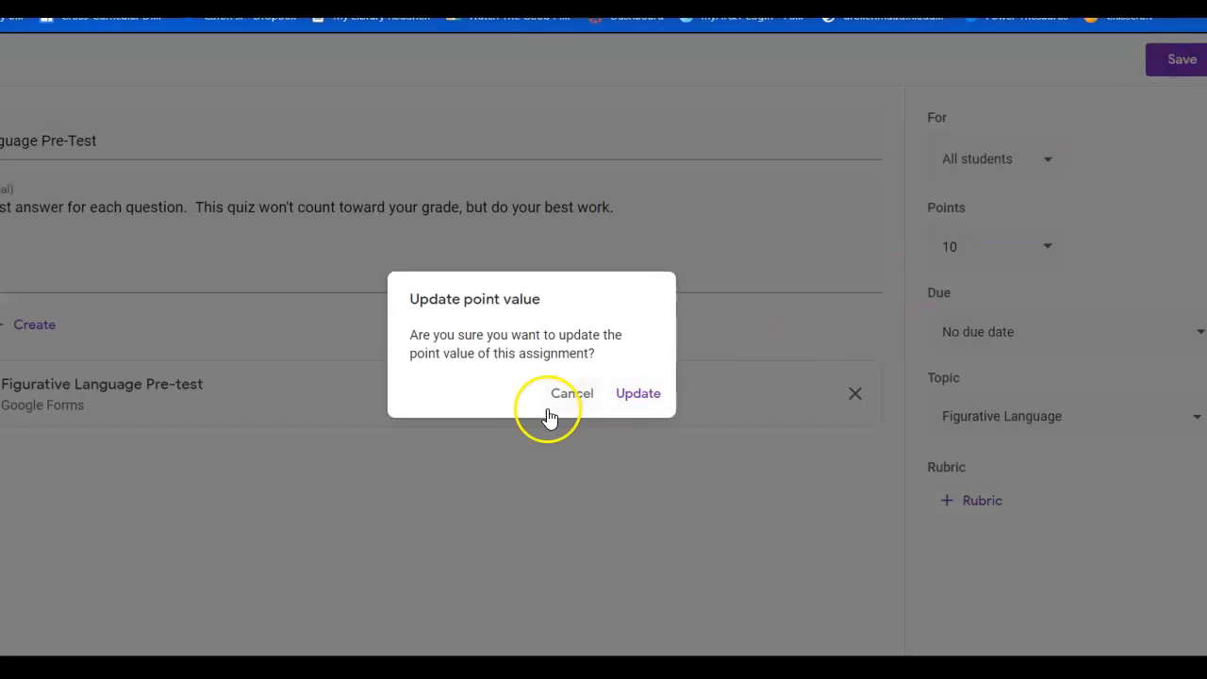
{"action": "left_click", "coordinate": [639, 395]}
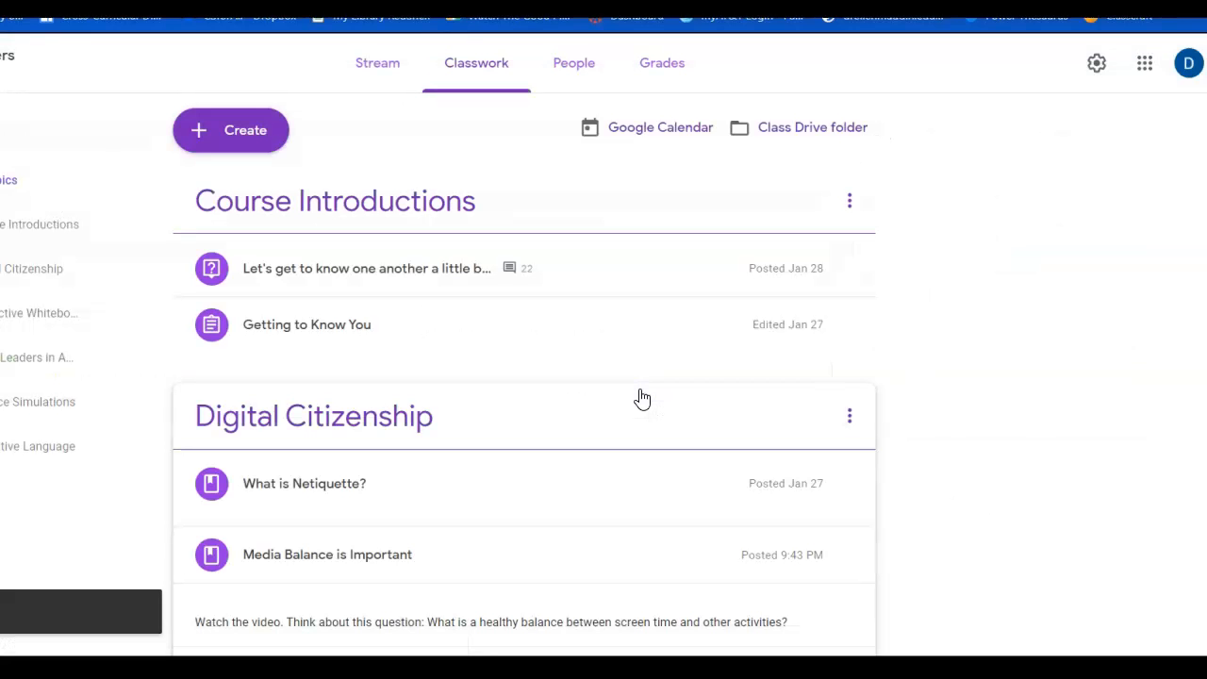
Check the Figurative Language topic in the classwork list for the pre-test assignment and return to the start of the list
{"action": "scroll", "coordinate": [524, 377], "scroll_direction": "down", "scroll_amount": 7}
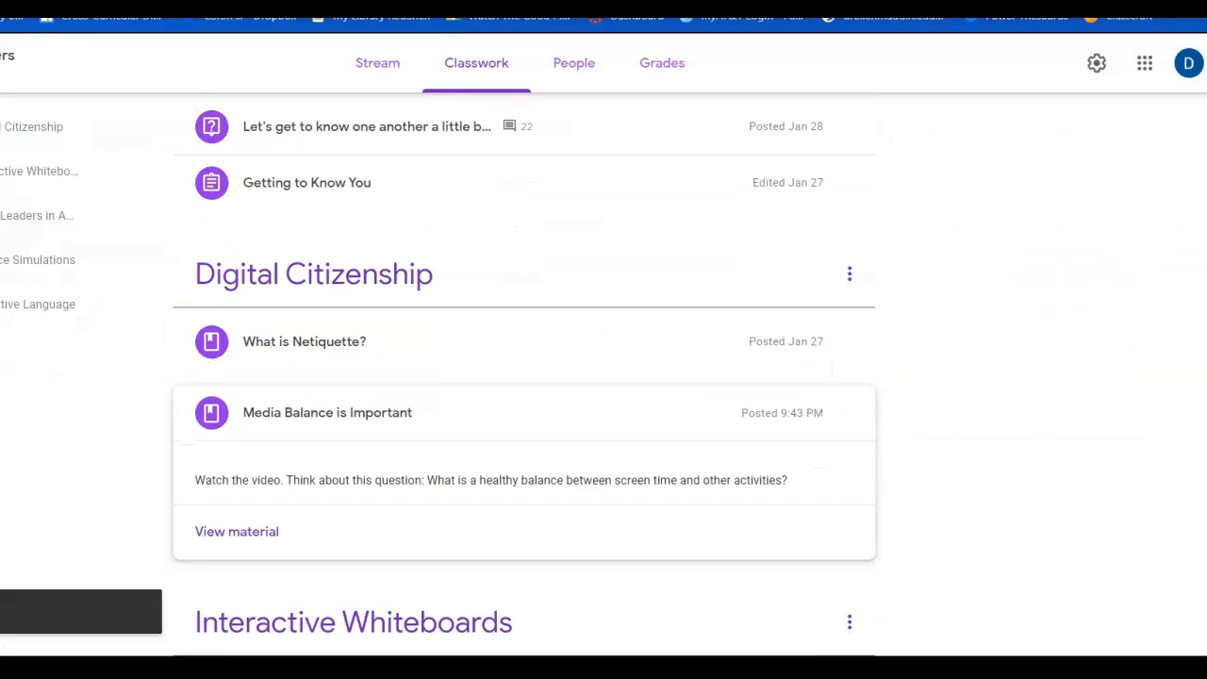
{"action": "scroll", "coordinate": [524, 377], "scroll_direction": "down", "scroll_amount": 4}
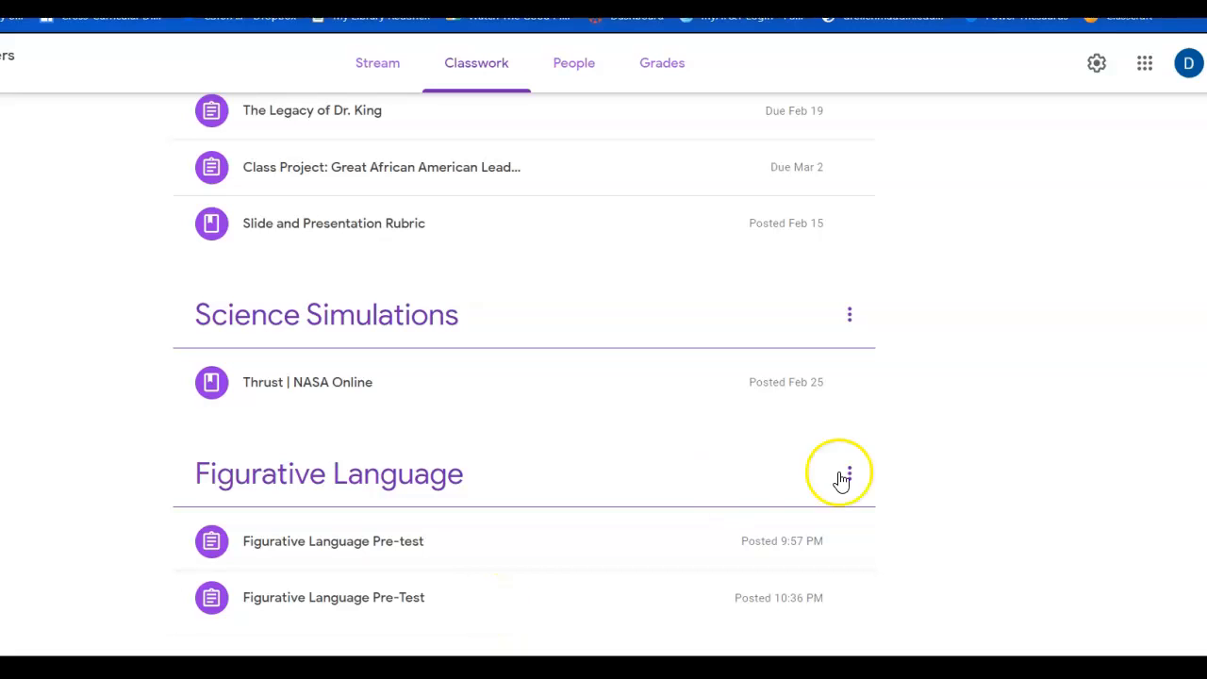
{"action": "left_click_drag", "start_coordinate": [1204, 447], "coordinate": [1178, 110]}
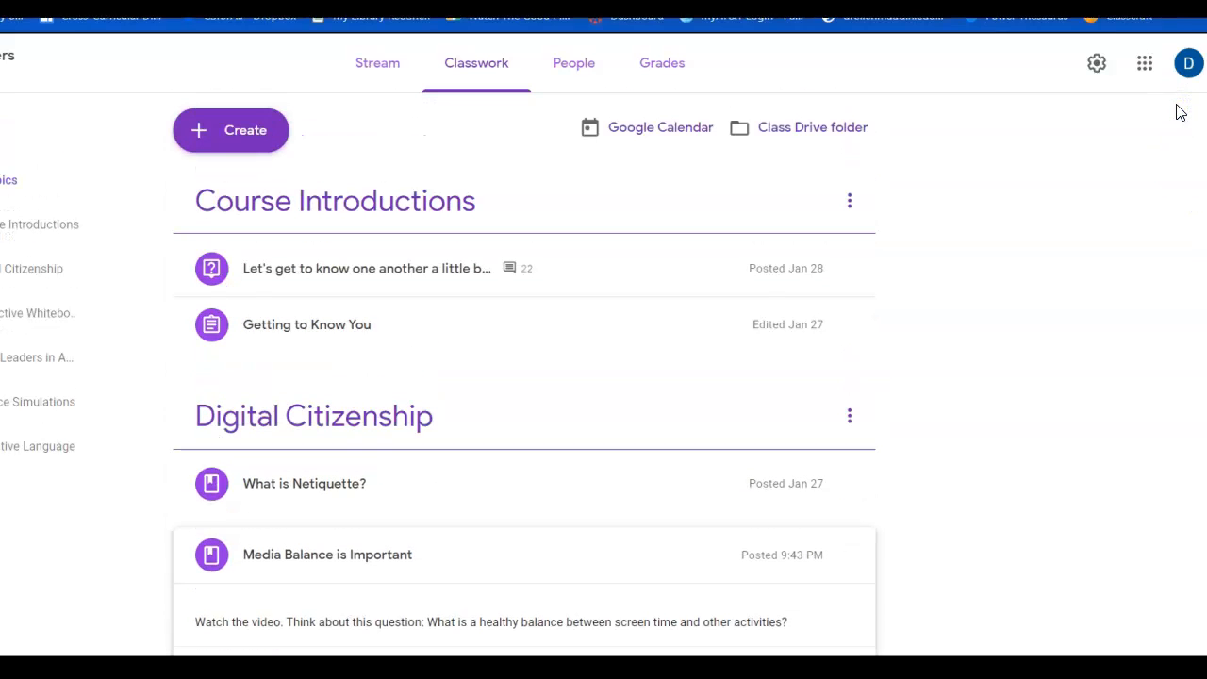